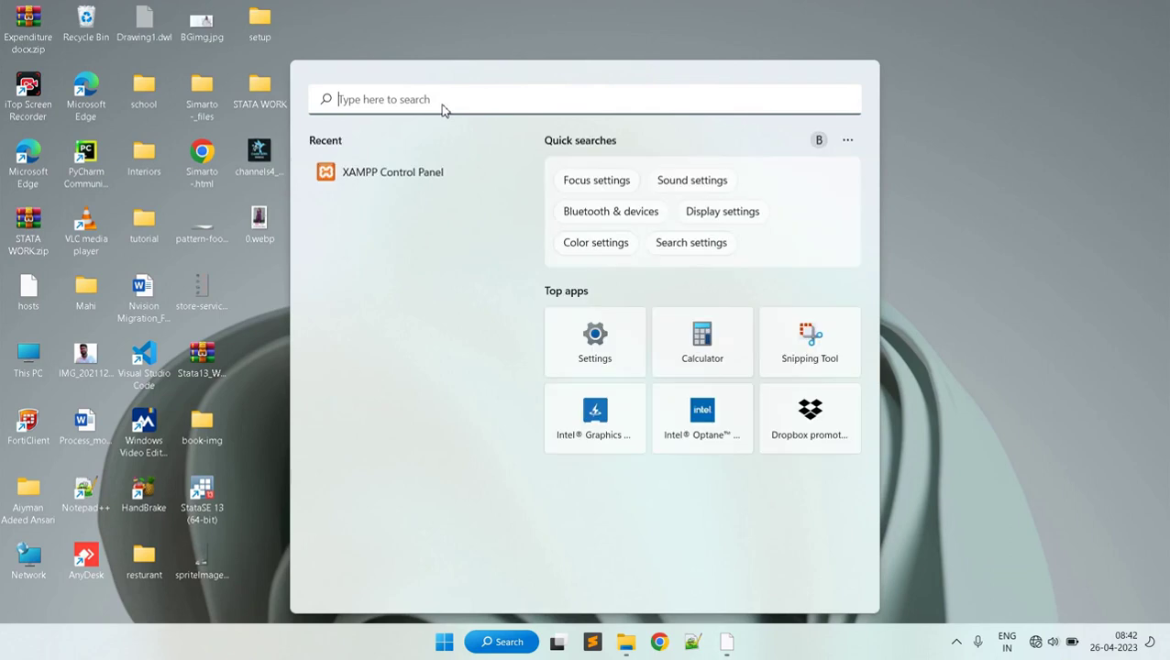
# - Launch the XAMPP Control Panel, start the Apache and MySQL modules, and minimize it
pyautogui.click(397, 179)
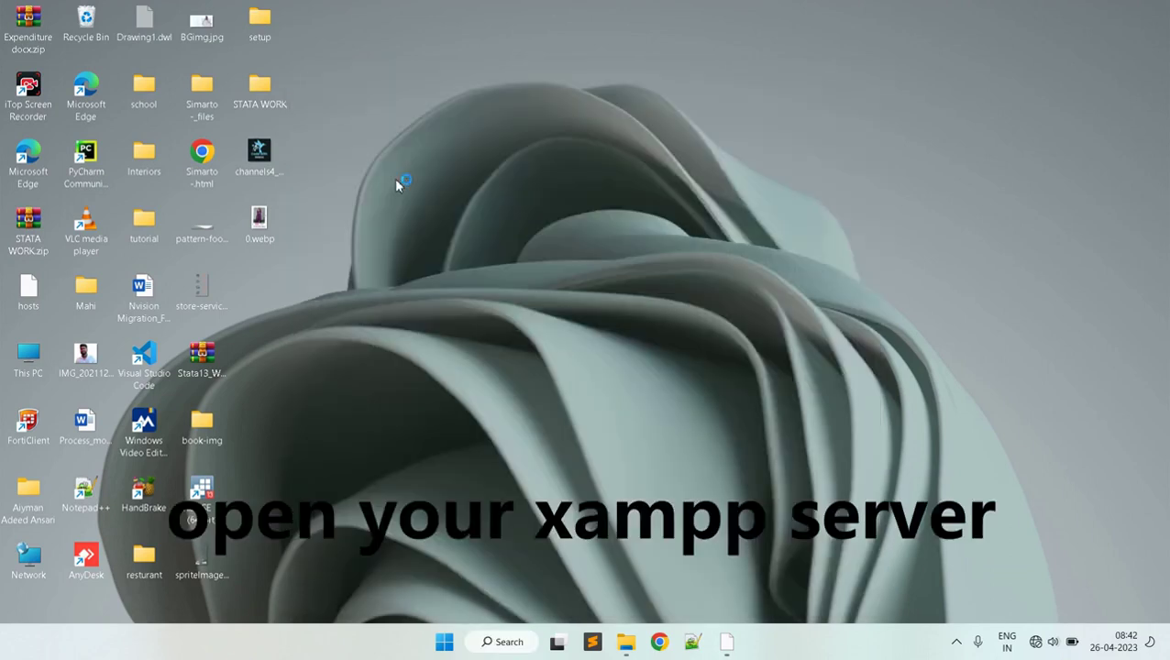
pyautogui.click(263, 86)
pyautogui.click(263, 107)
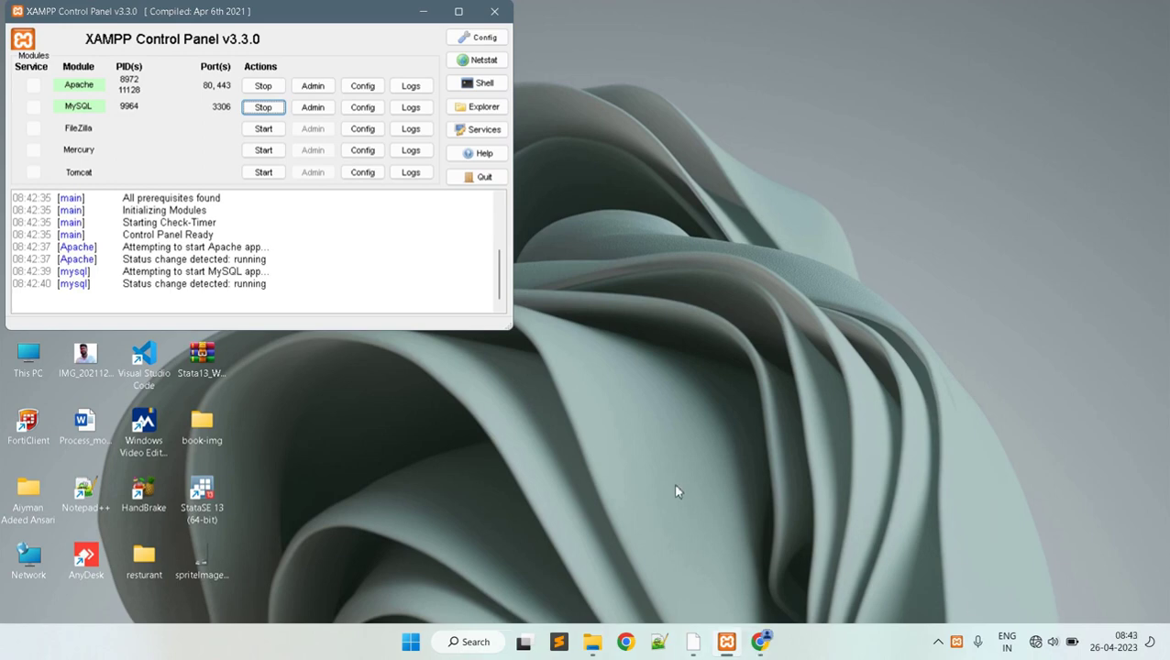
pyautogui.click(418, 11)
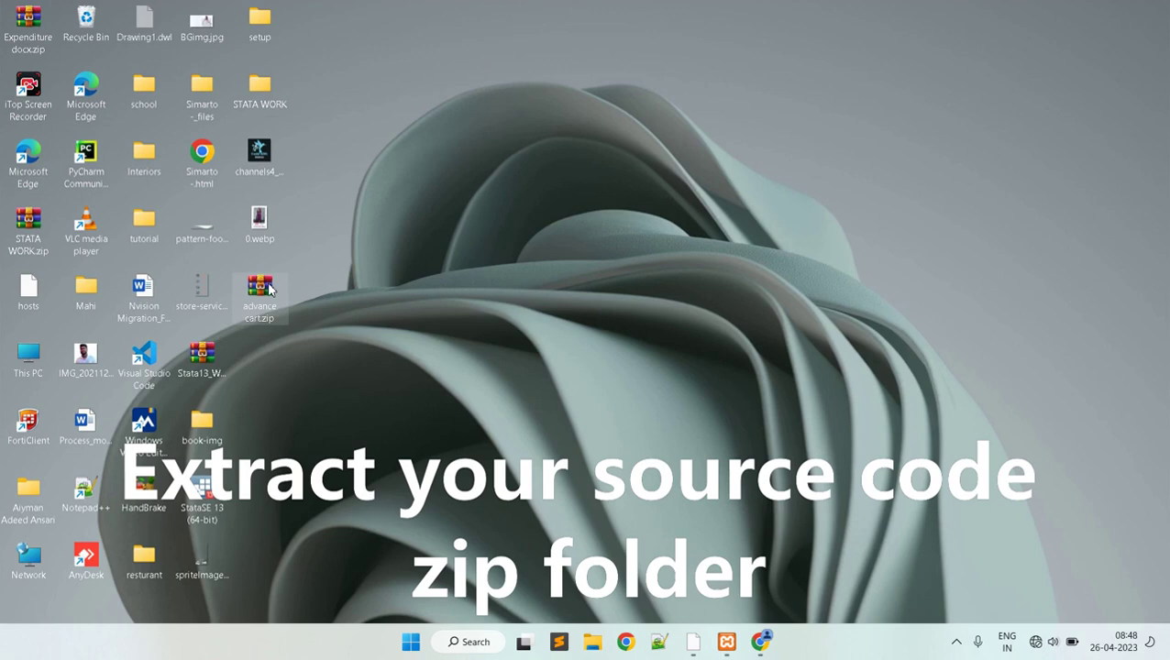
# - Extract advance cart.zip directly onto the desktop
pyautogui.rightClick(270, 288)
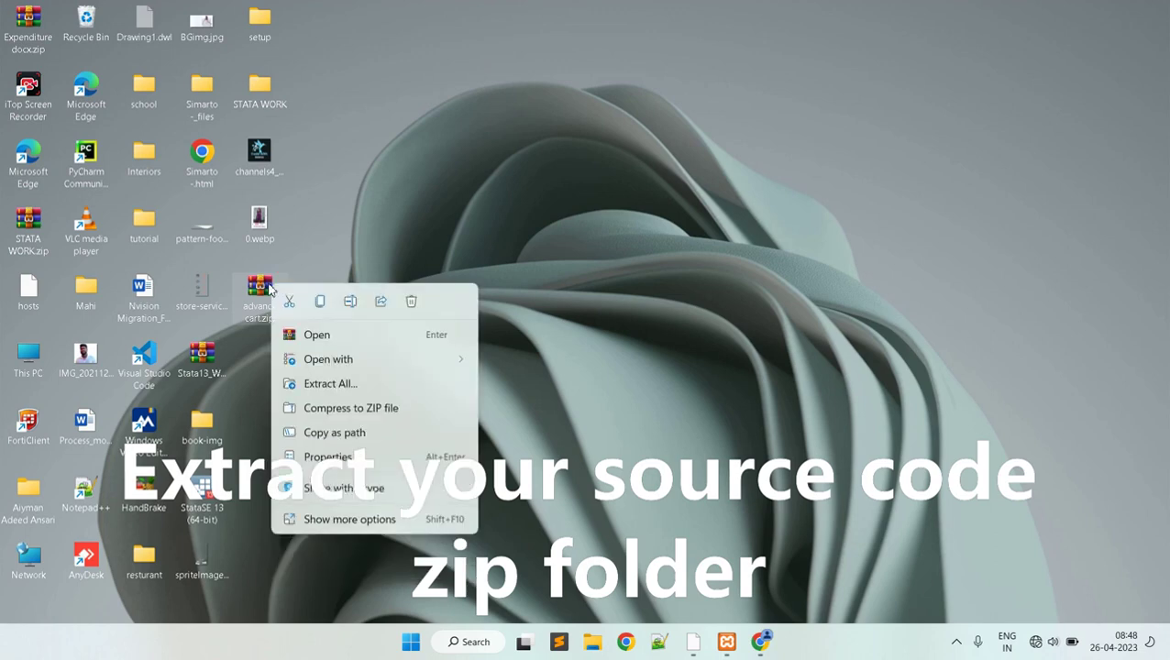
pyautogui.click(373, 522)
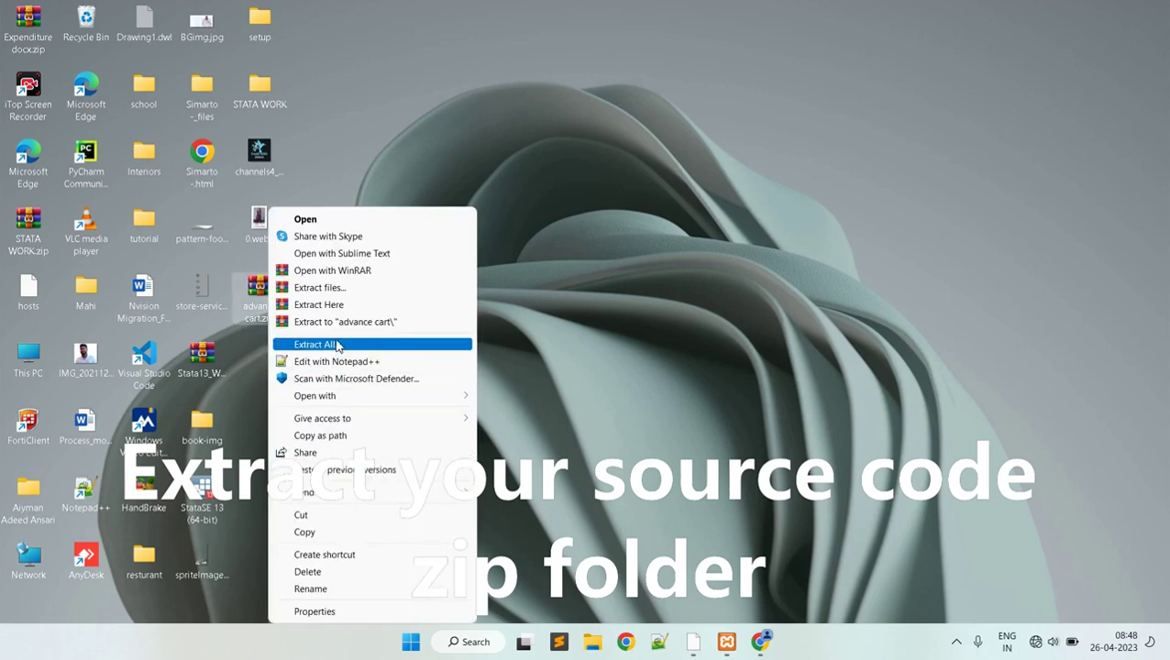
pyautogui.click(340, 310)
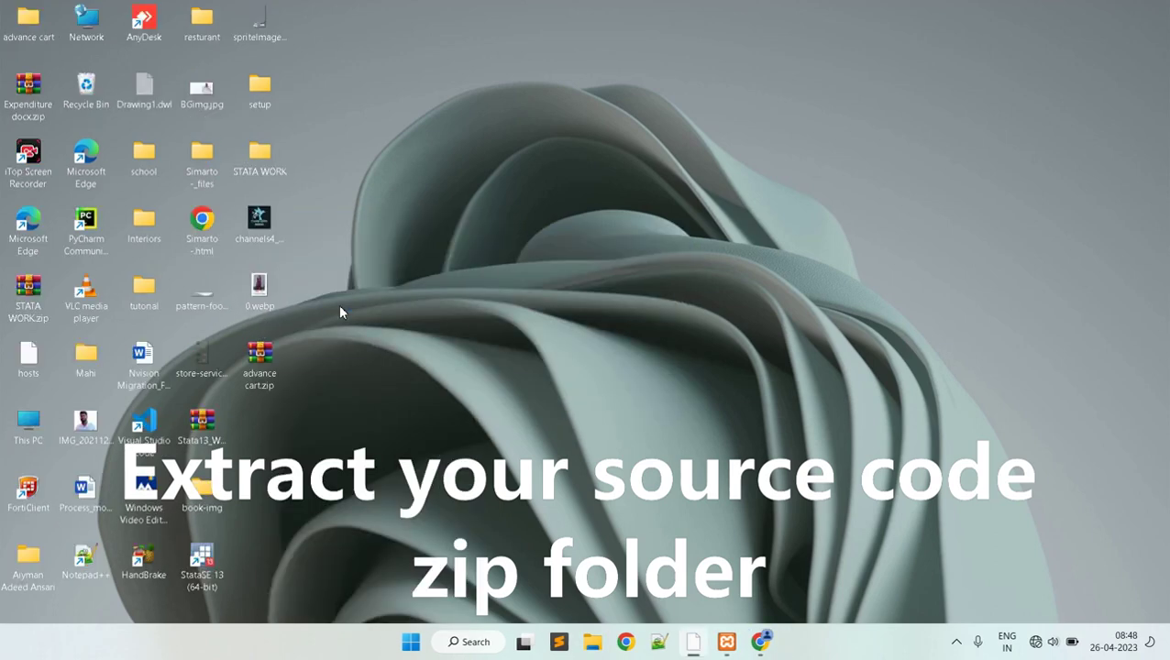
# - Copy the extracted advance cart folder from the desktop into C:\xampp2\htdocs
pyautogui.rightClick(30, 18)
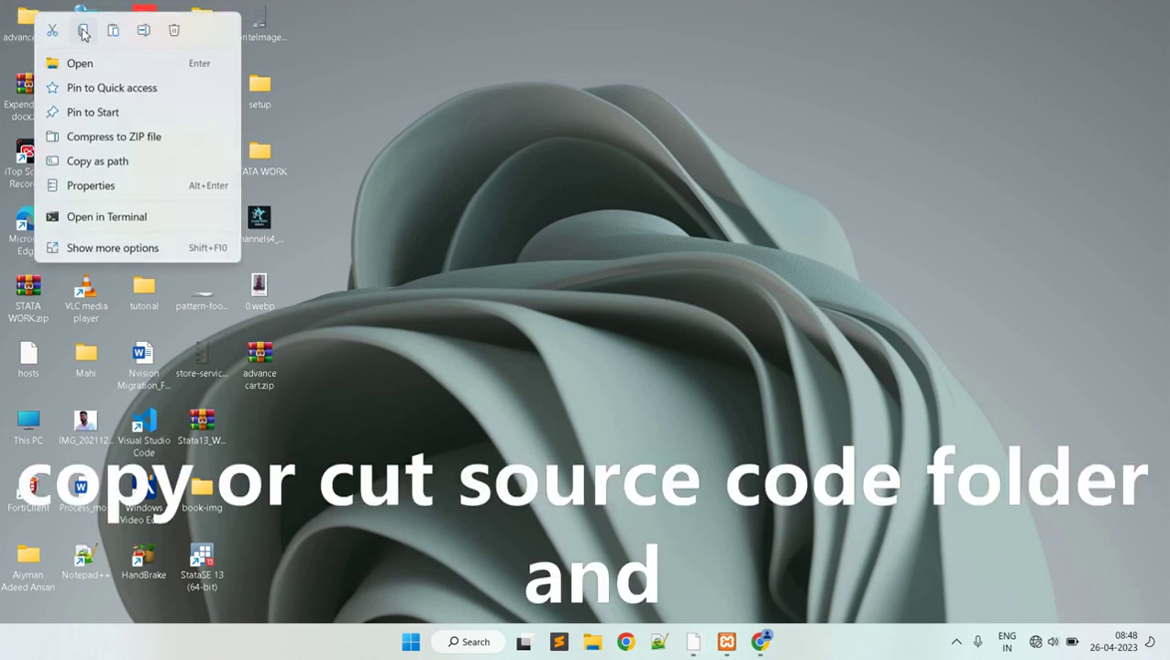
pyautogui.click(83, 33)
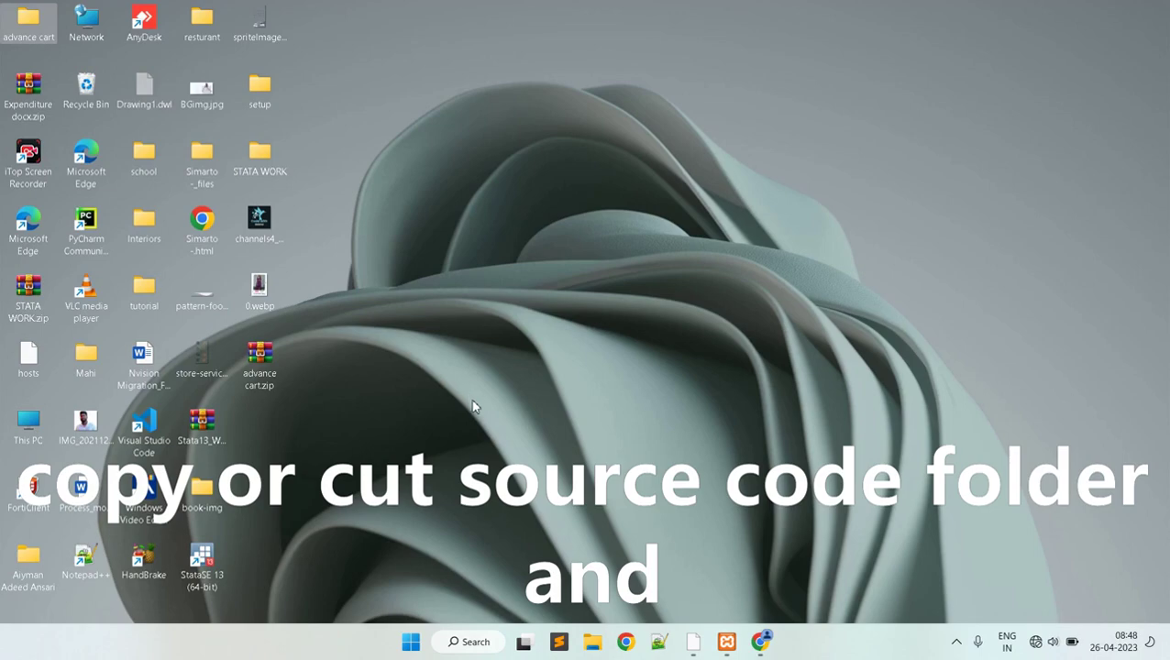
pyautogui.doubleClick(26, 424)
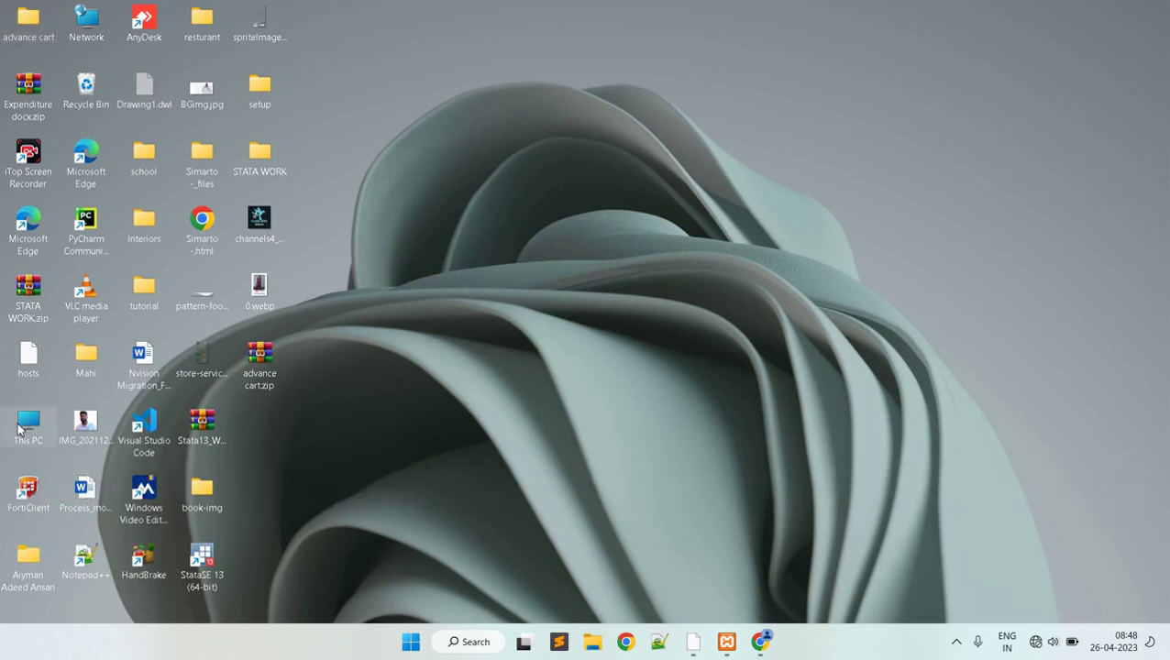
pyautogui.doubleClick(233, 258)
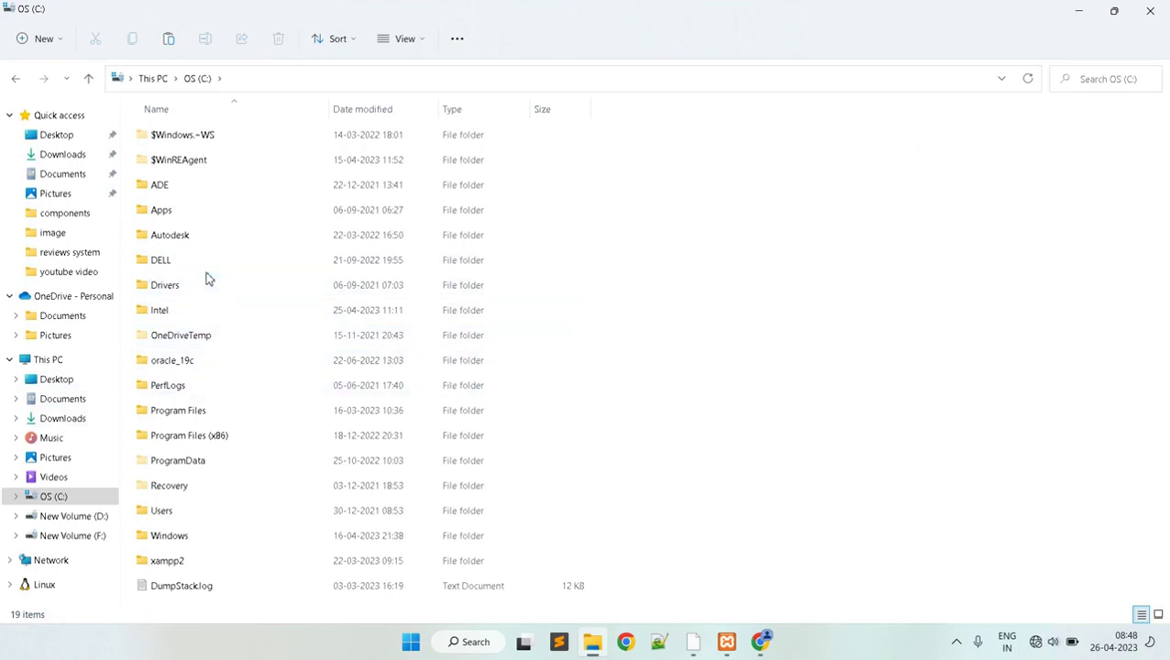
pyautogui.doubleClick(195, 559)
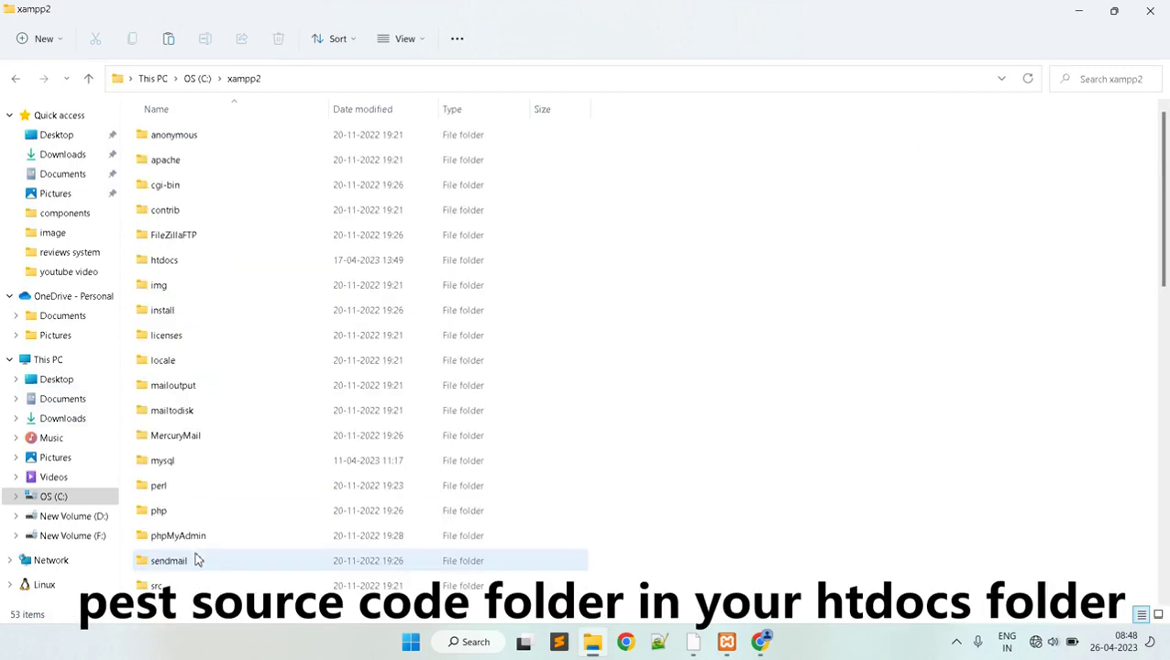
pyautogui.doubleClick(191, 260)
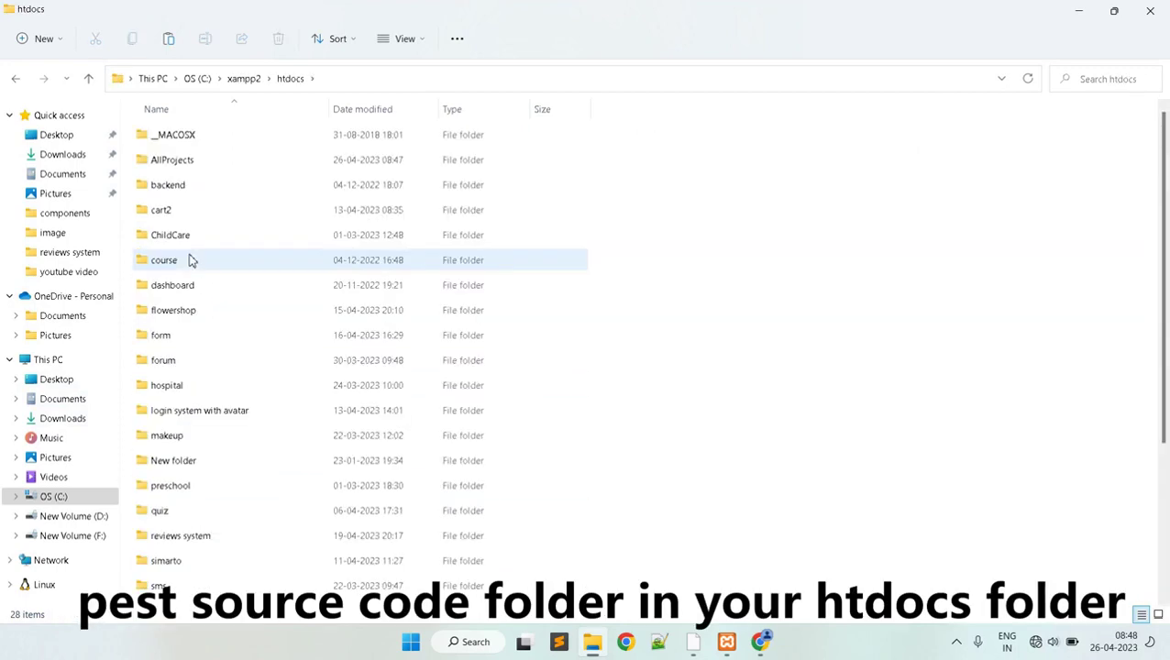
pyautogui.rightClick(702, 273)
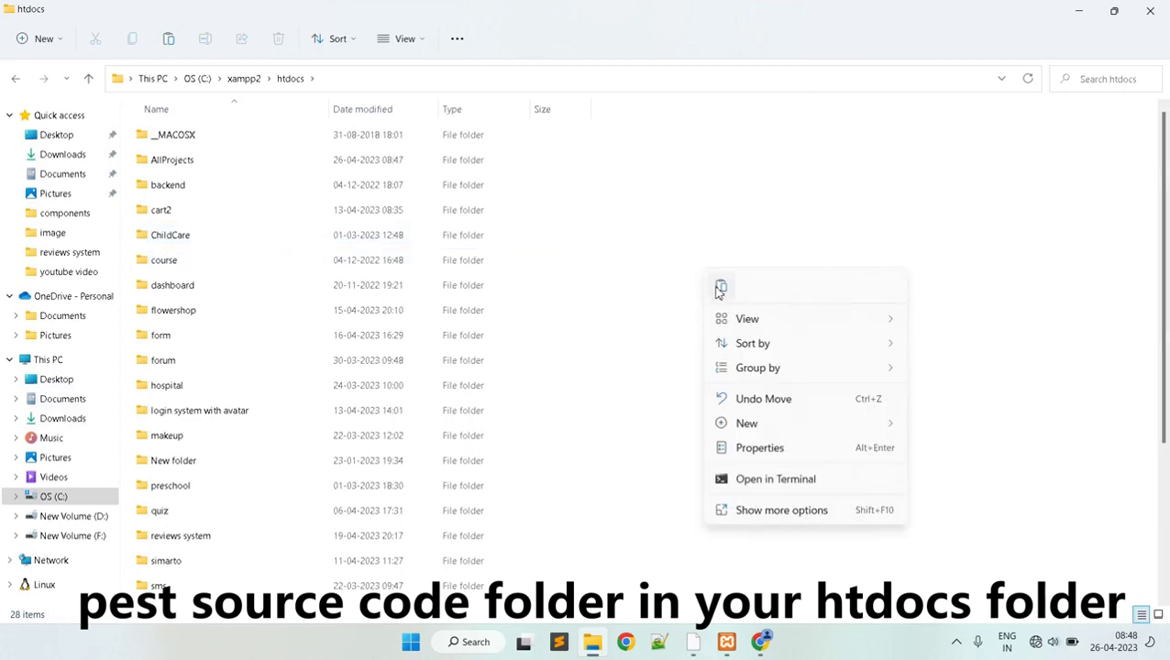
pyautogui.click(721, 287)
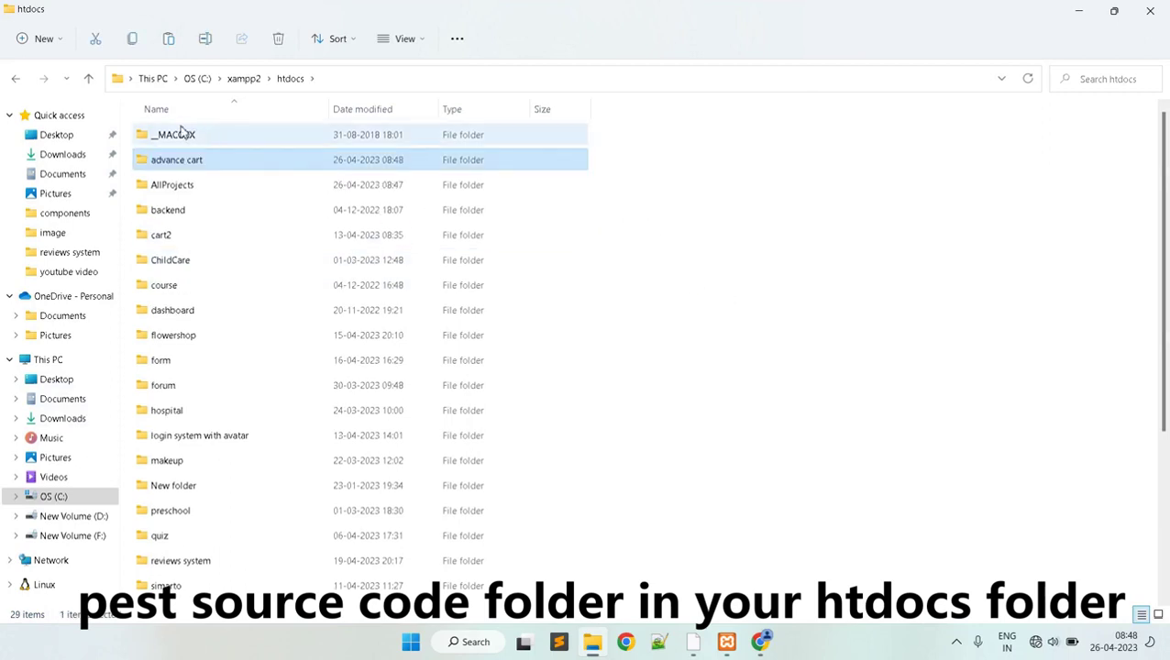
# - Open cart.sql from the advance cart folder in htdocs and check which database name it specifies
pyautogui.doubleClick(226, 167)
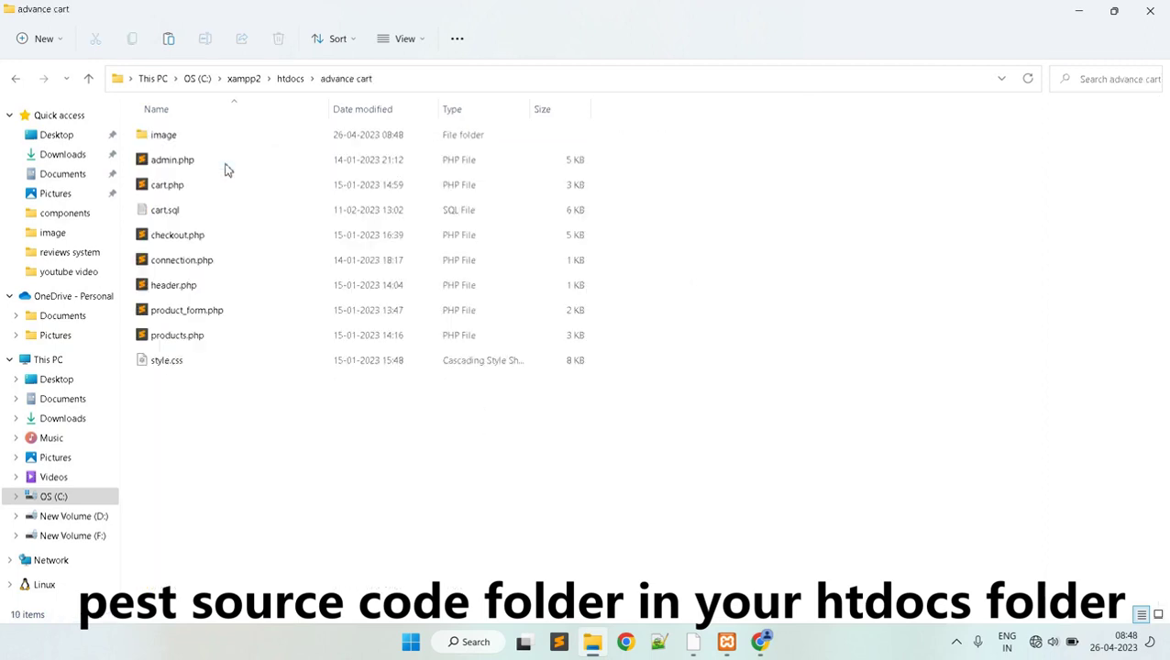
pyautogui.doubleClick(193, 212)
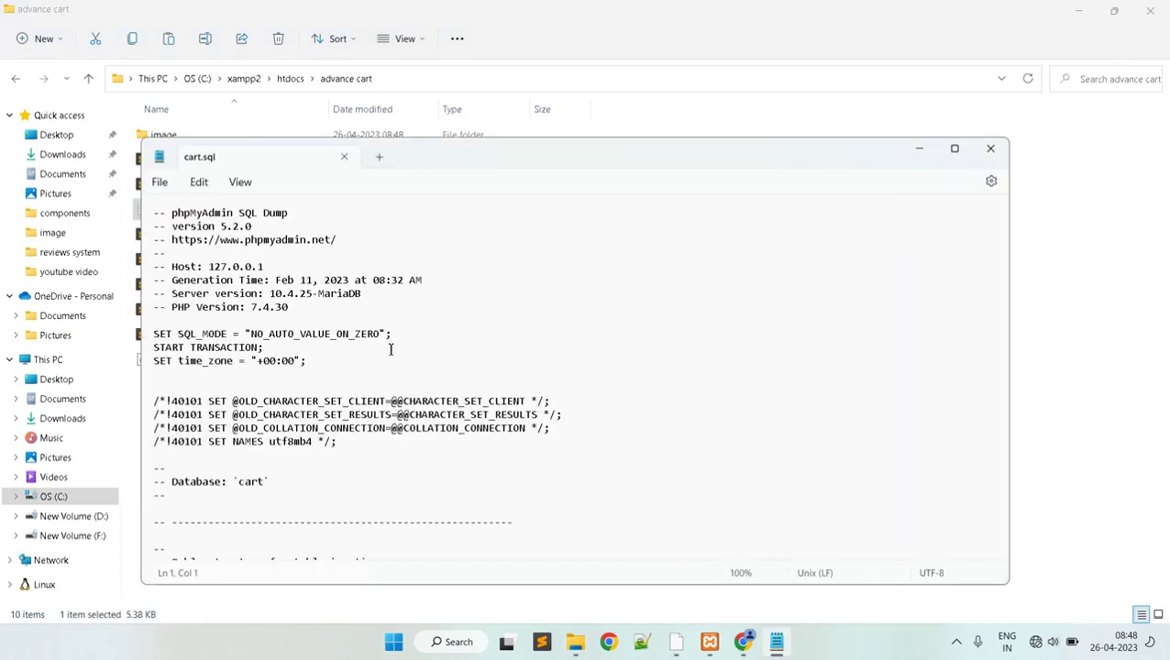
pyautogui.moveTo(170, 482); pyautogui.dragTo(407, 481)
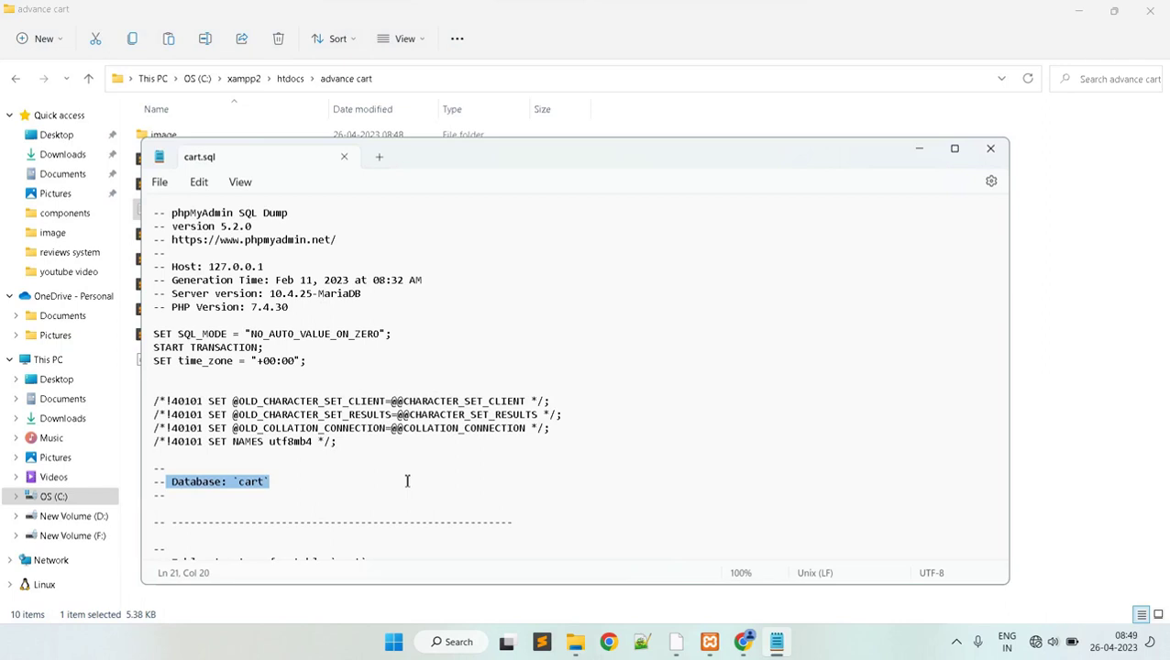
pyautogui.click(407, 481)
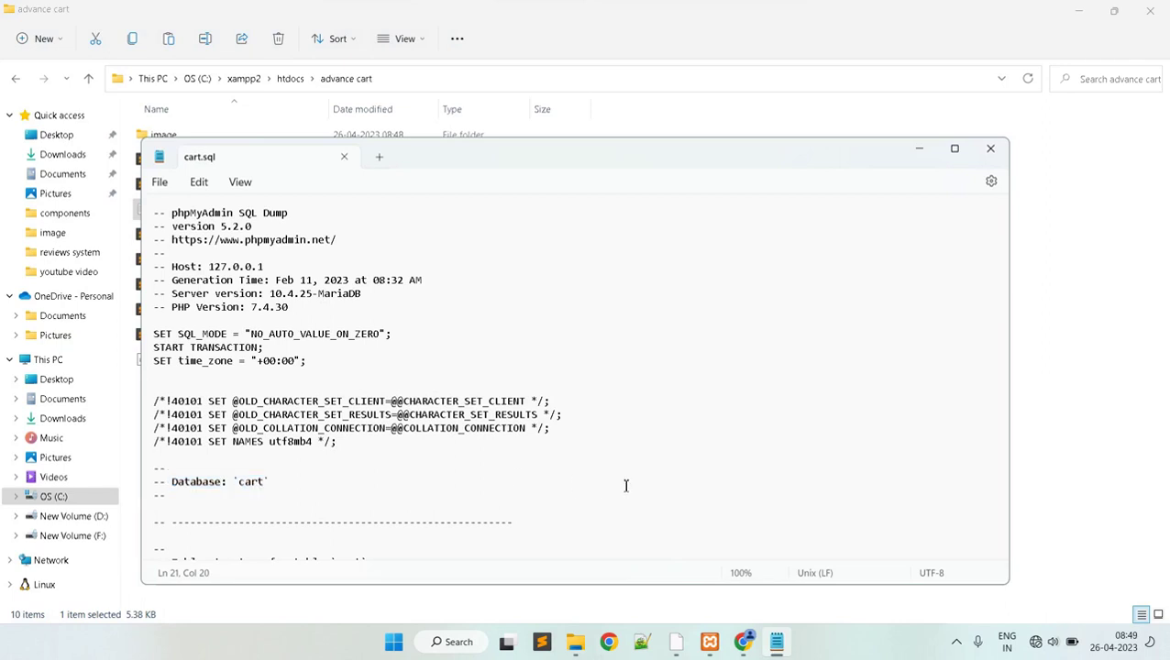
# - Open phpMyAdmin from XAMPP's MySQL module and create a database named cart with utf8mb4_general_ci collation
pyautogui.click(710, 642)
pyautogui.click(307, 111)
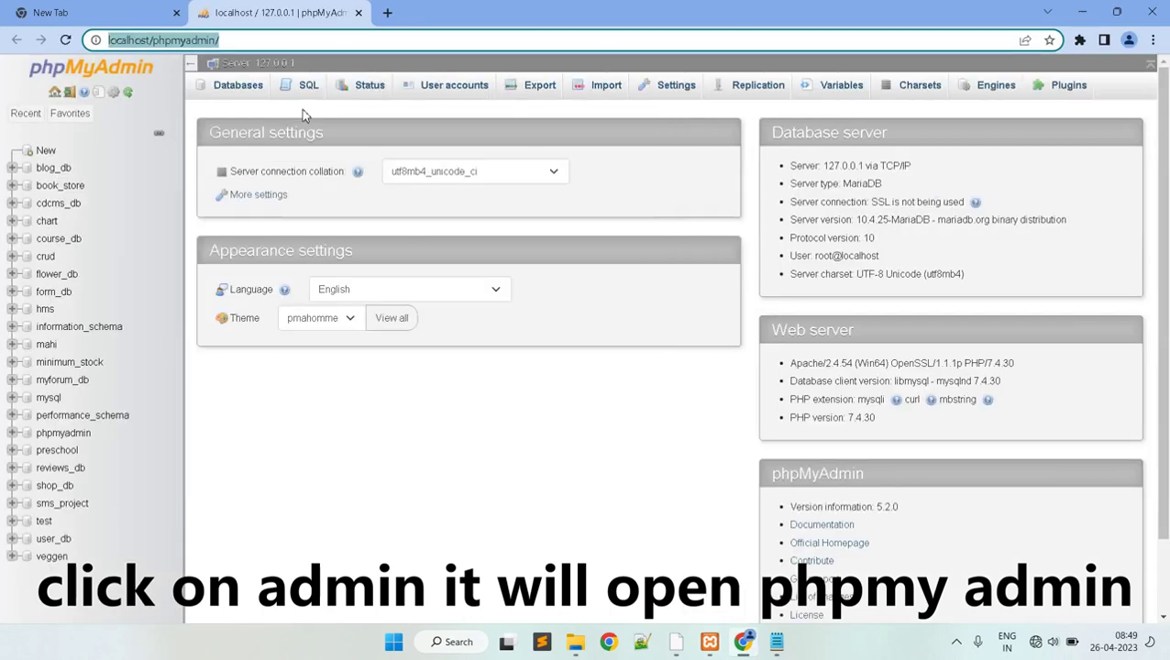
pyautogui.click(46, 153)
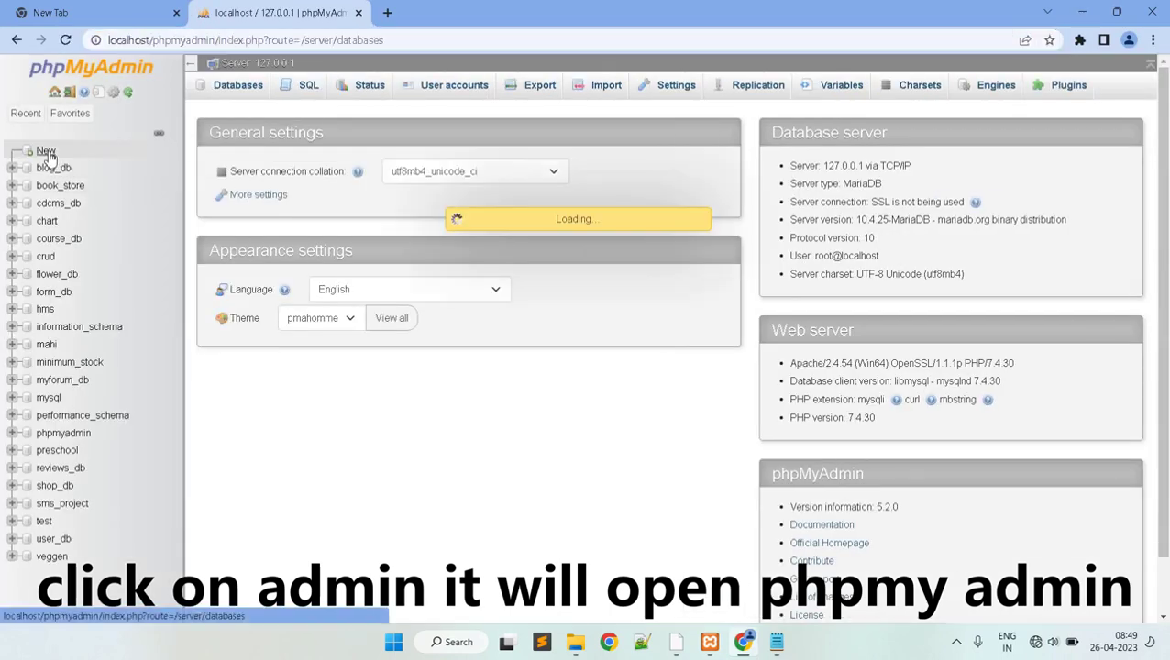
pyautogui.click(254, 213)
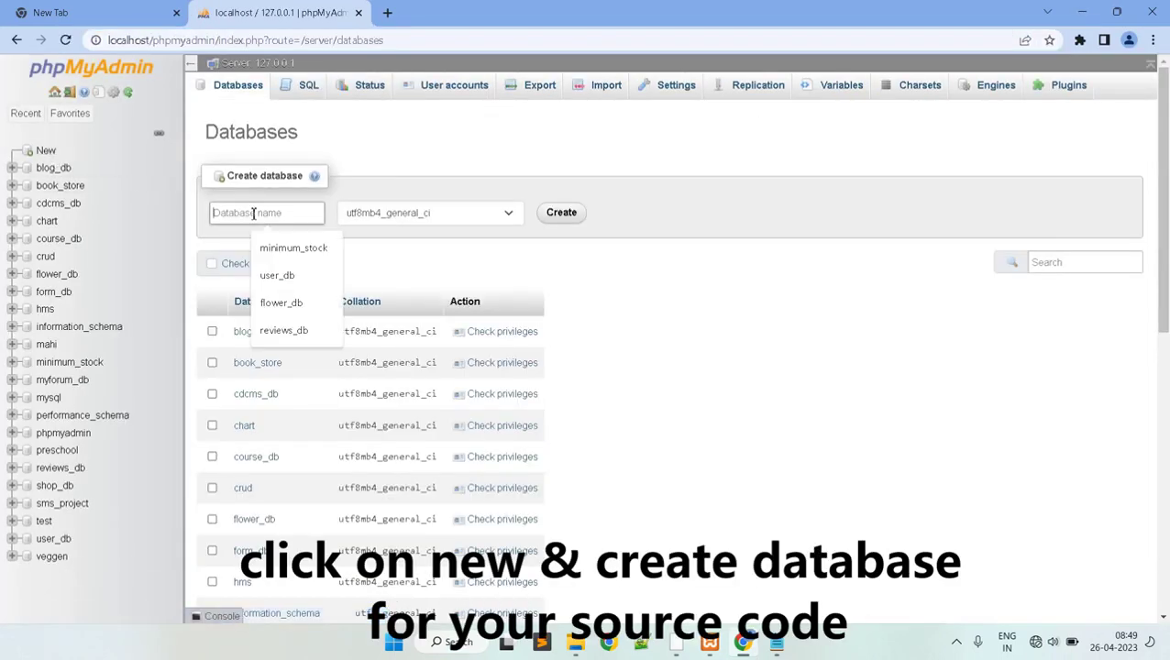
pyautogui.write('d')
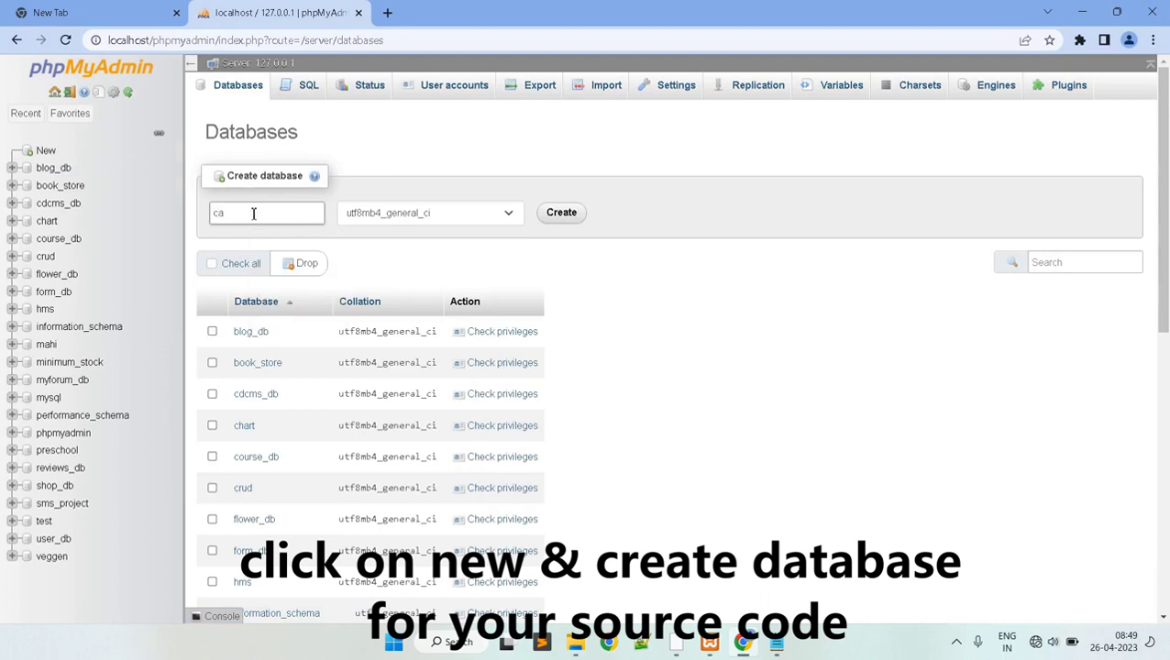
pyautogui.write('art')
pyautogui.click(561, 212)
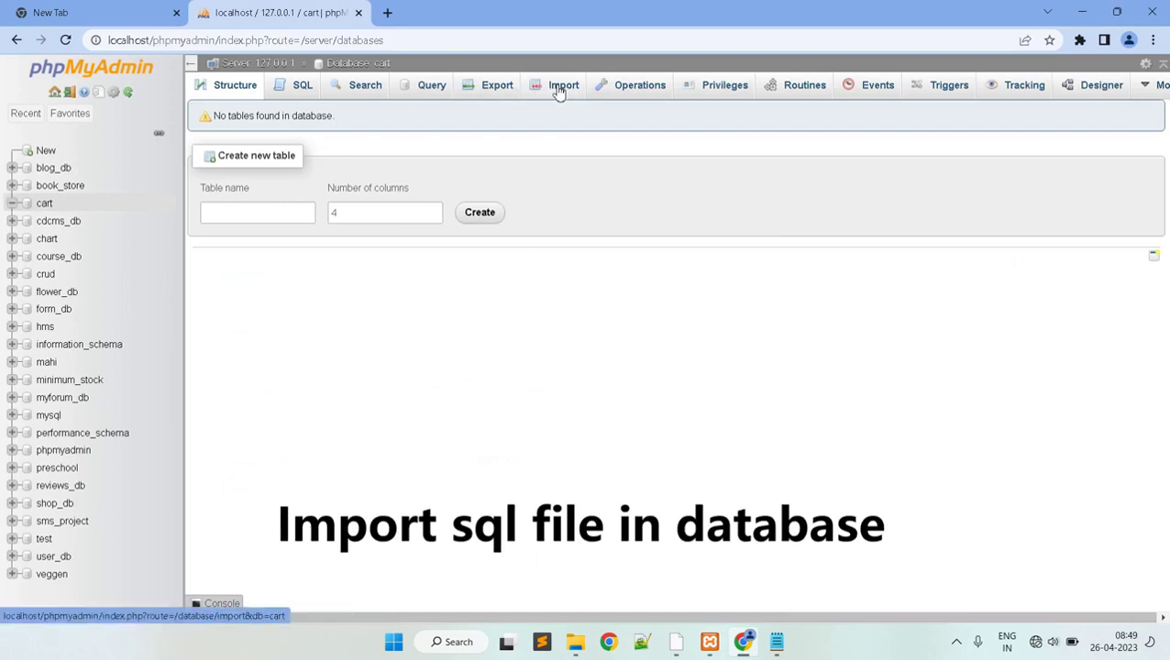
# - Import cart.sql from the advance cart folder in htdocs into the cart database, using the SQL format
pyautogui.click(560, 92)
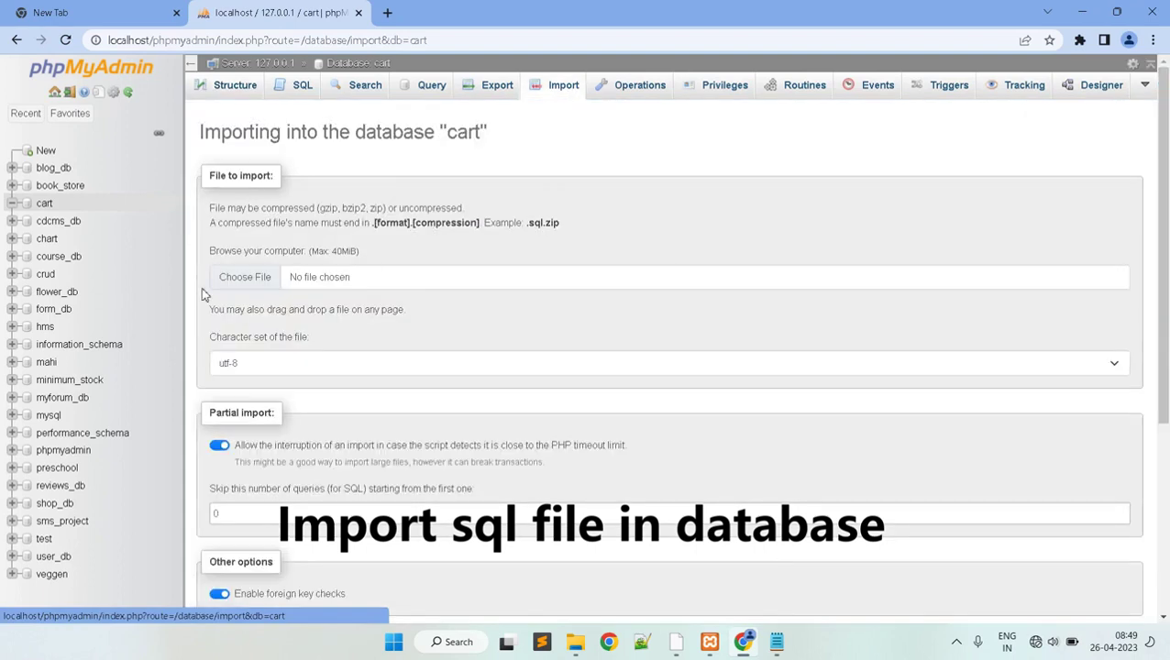
pyautogui.click(250, 279)
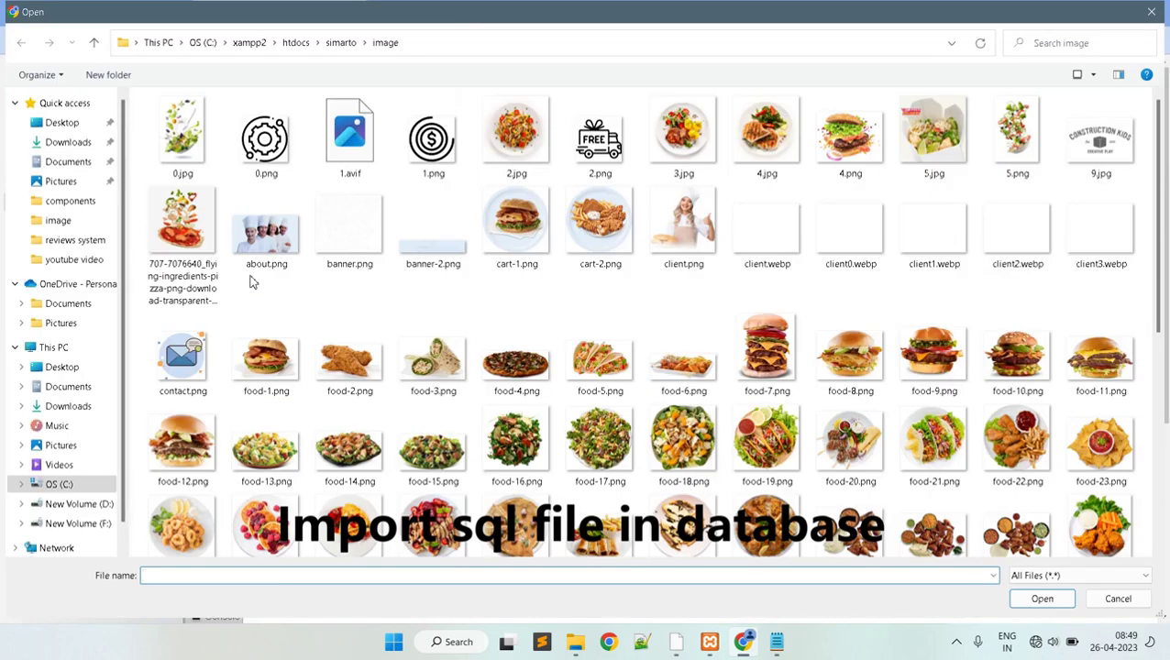
pyautogui.click(303, 48)
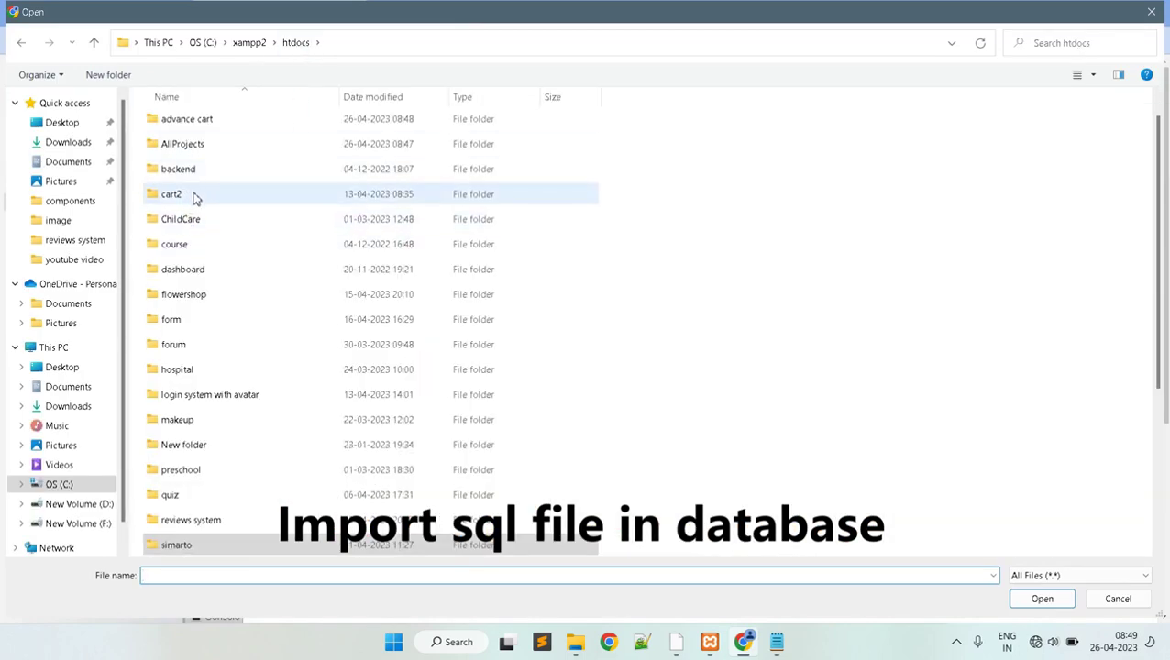
pyautogui.doubleClick(195, 199)
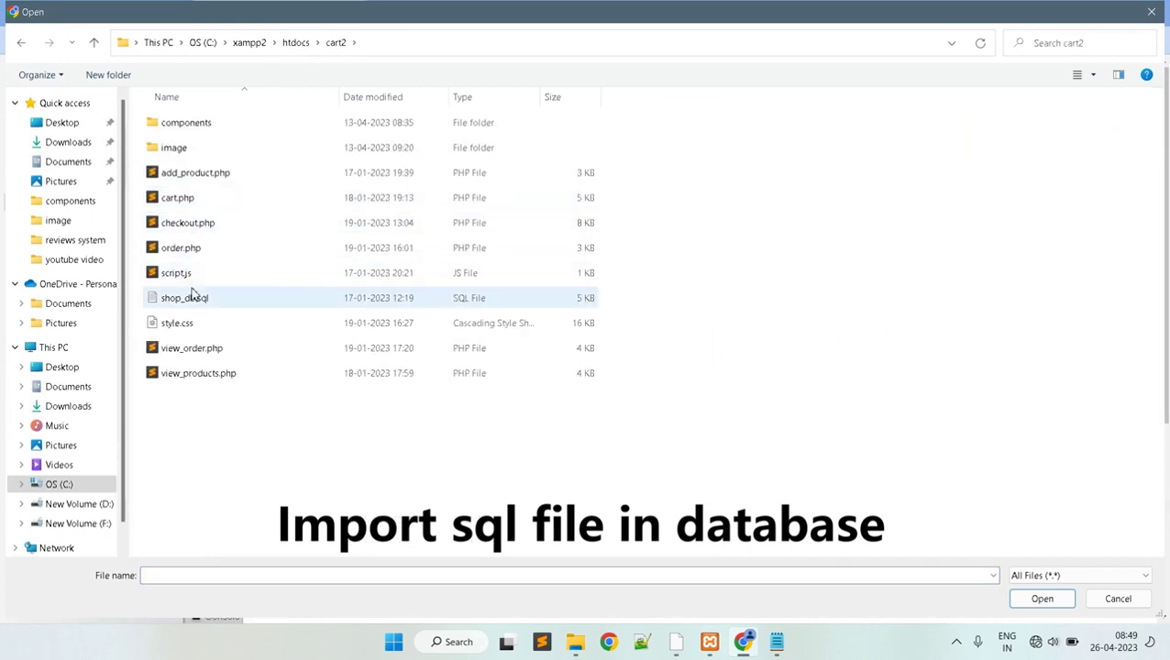
pyautogui.click(19, 44)
pyautogui.doubleClick(176, 149)
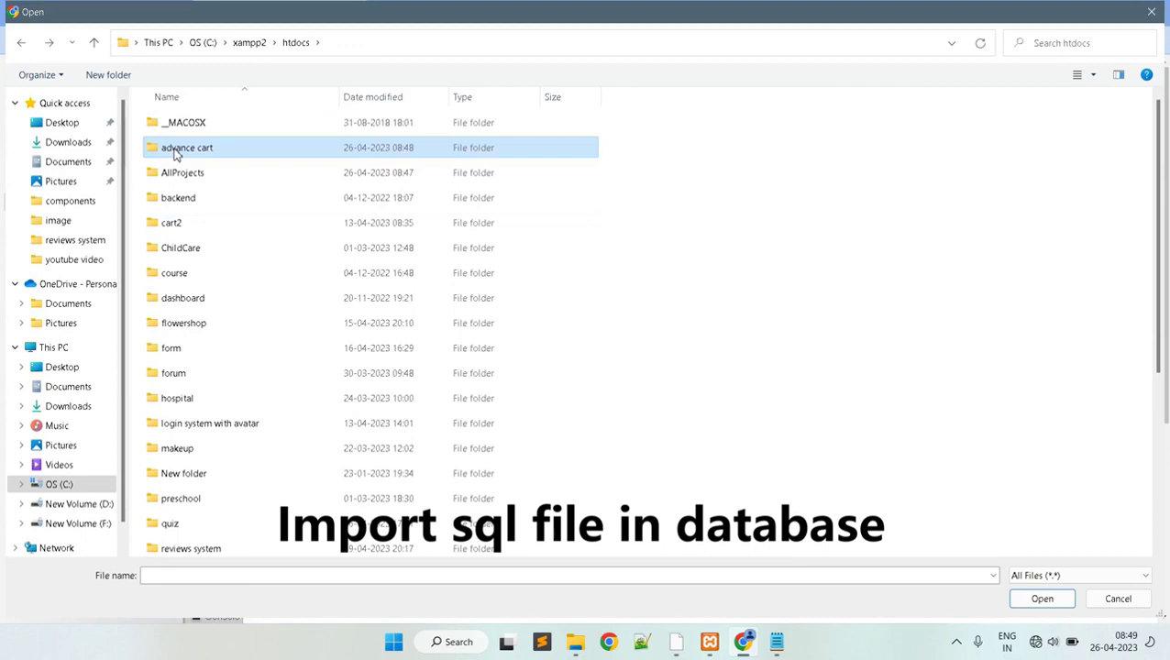
pyautogui.click(176, 199)
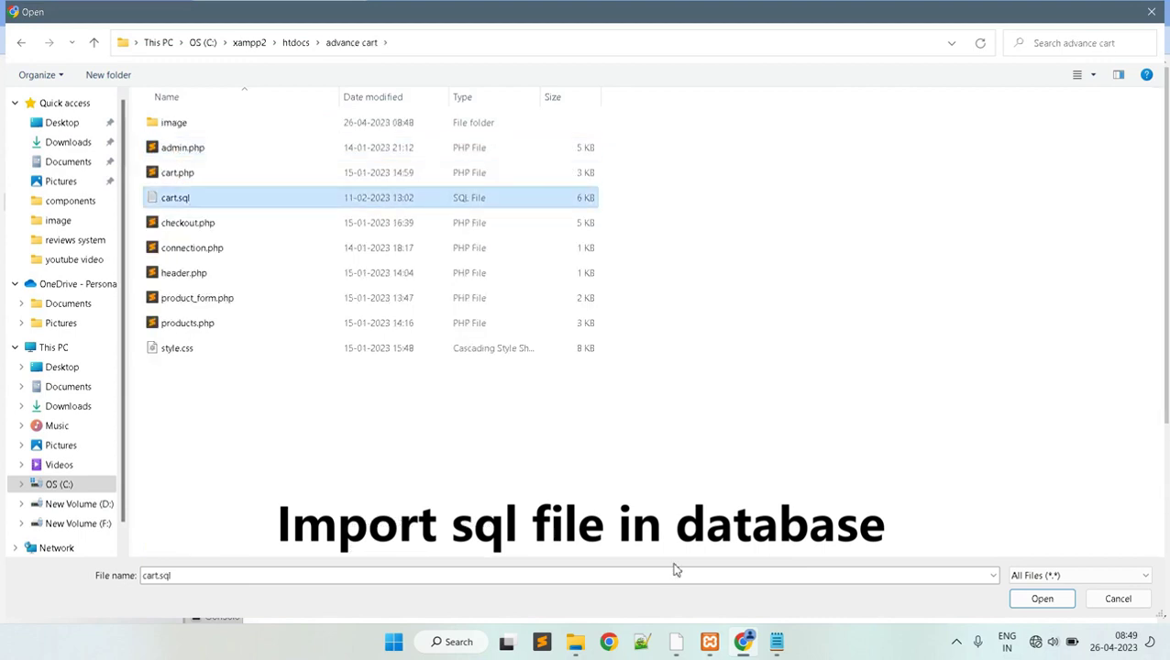
pyautogui.click(1042, 598)
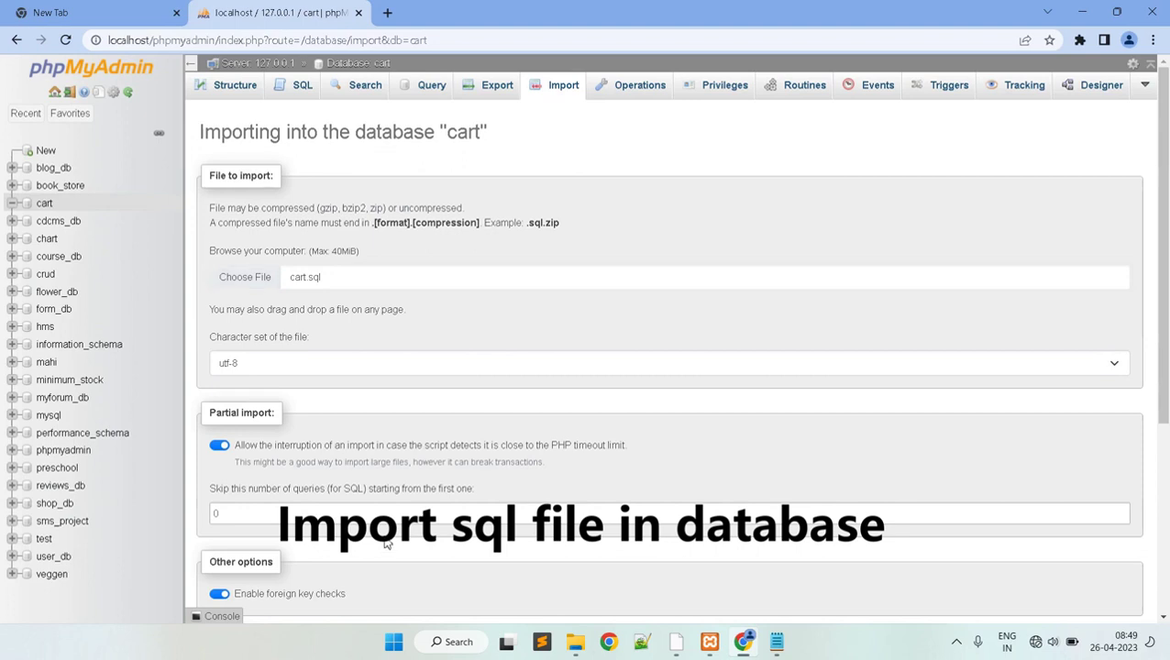
pyautogui.moveTo(1166, 312); pyautogui.dragTo(1166, 525)
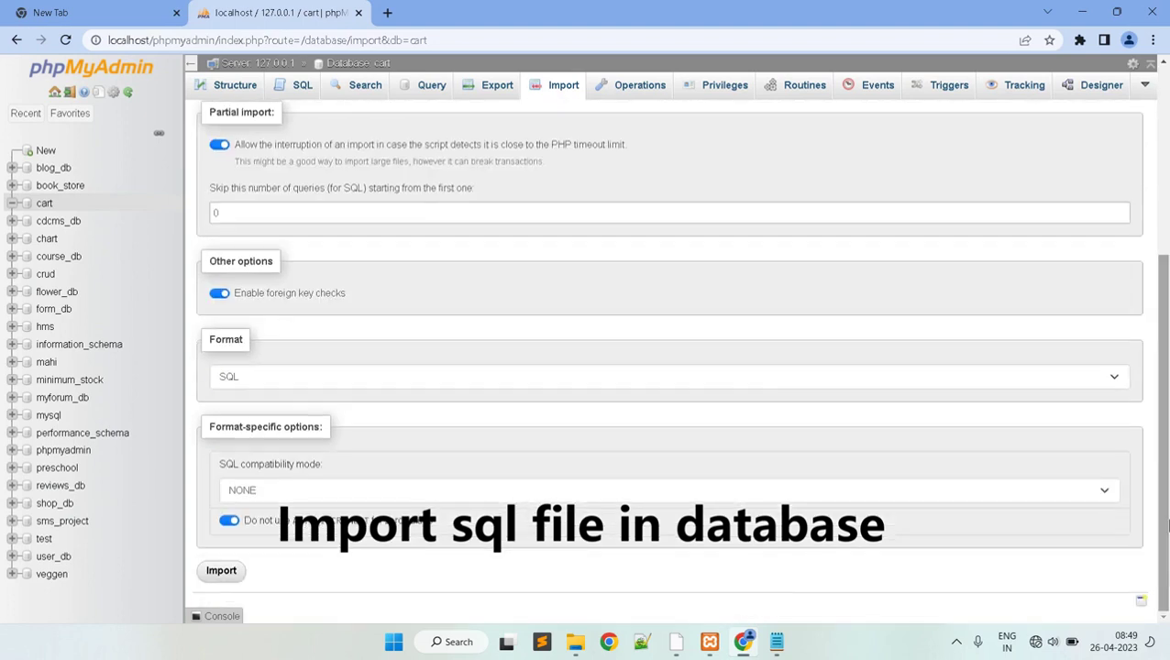
pyautogui.click(226, 572)
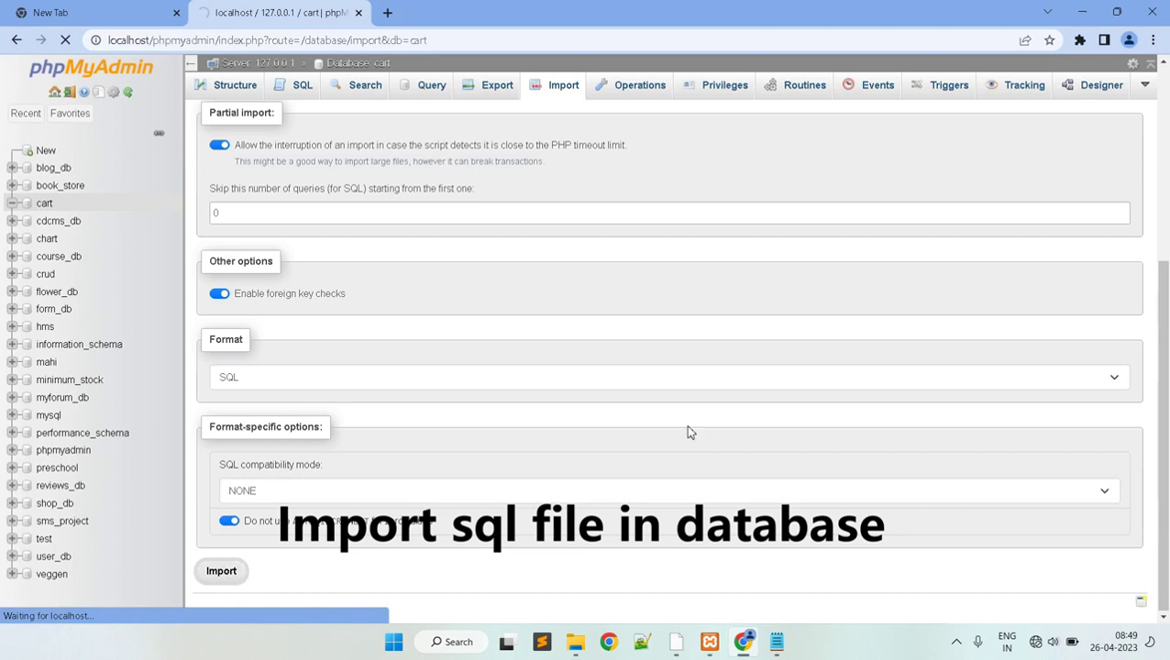
# - Review the import results and browse the rows of the cart and orders tables
pyautogui.moveTo(1165, 328); pyautogui.dragTo(1153, 193)
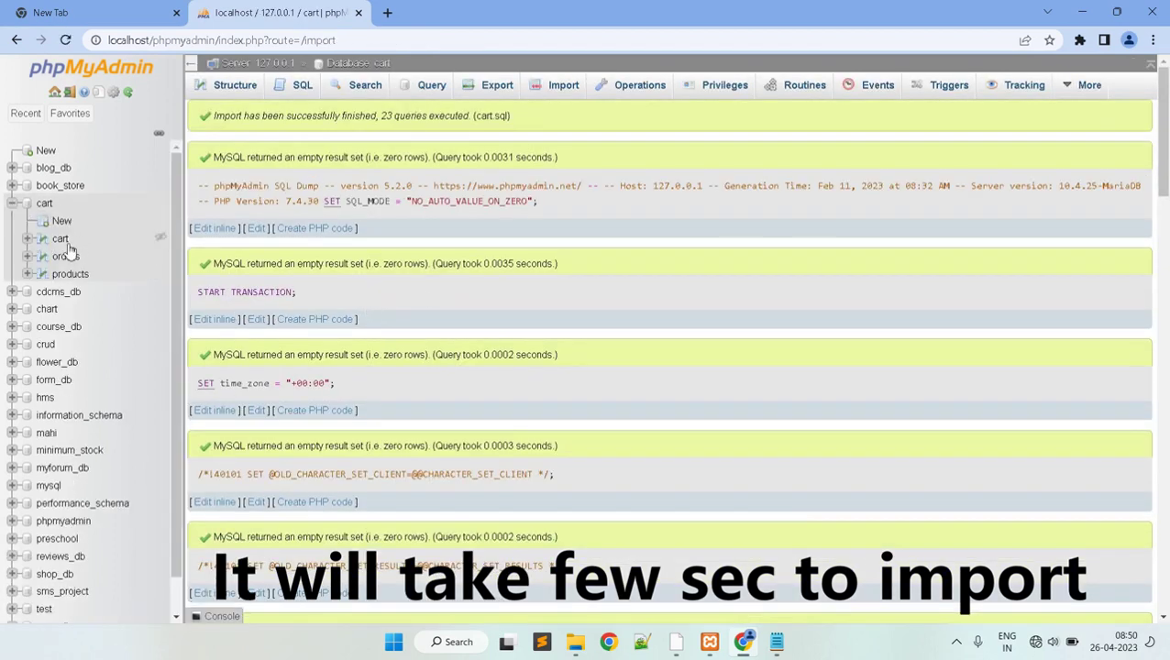
pyautogui.click(62, 242)
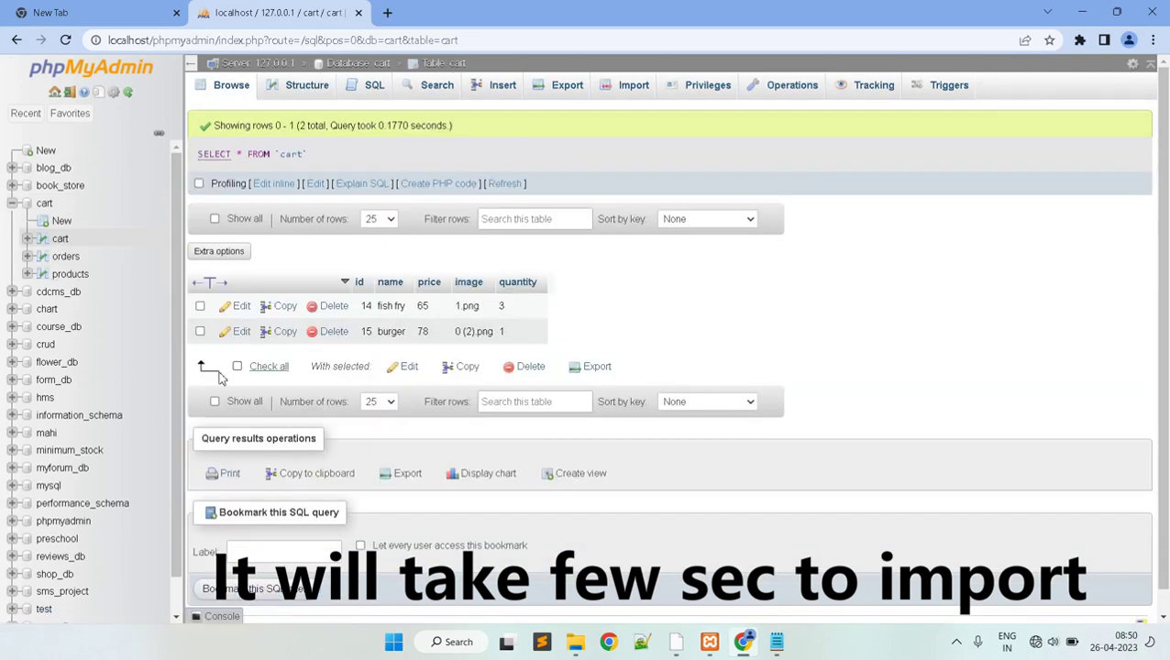
pyautogui.click(66, 259)
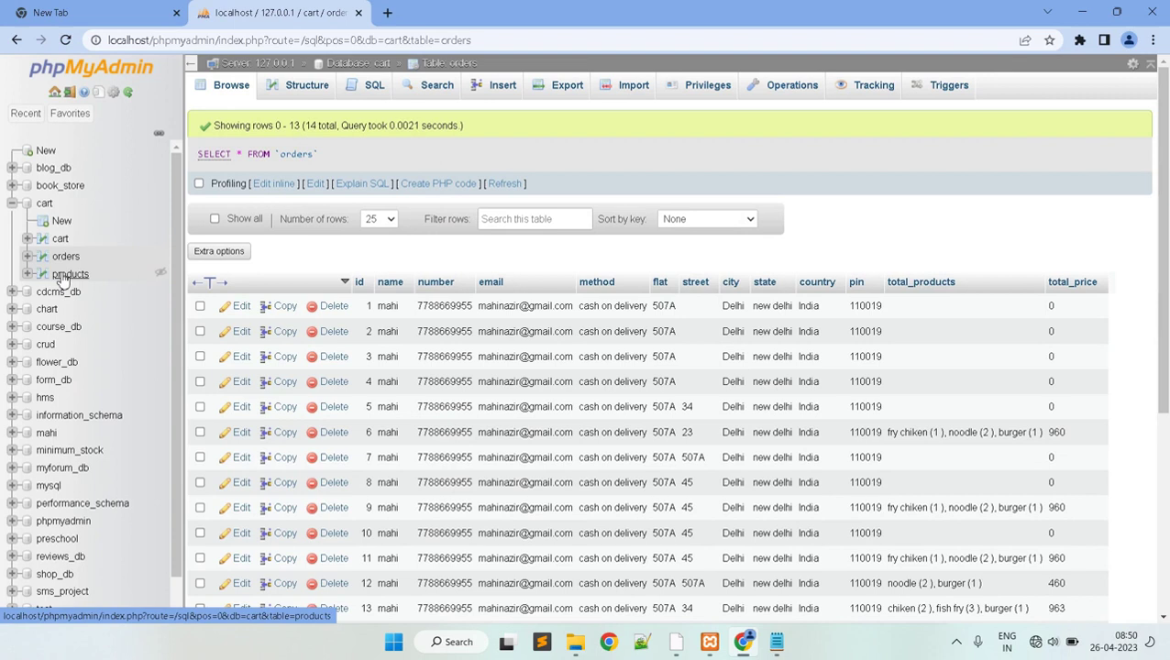
# - Browse the rows of the cart database's products table
pyautogui.click(70, 275)
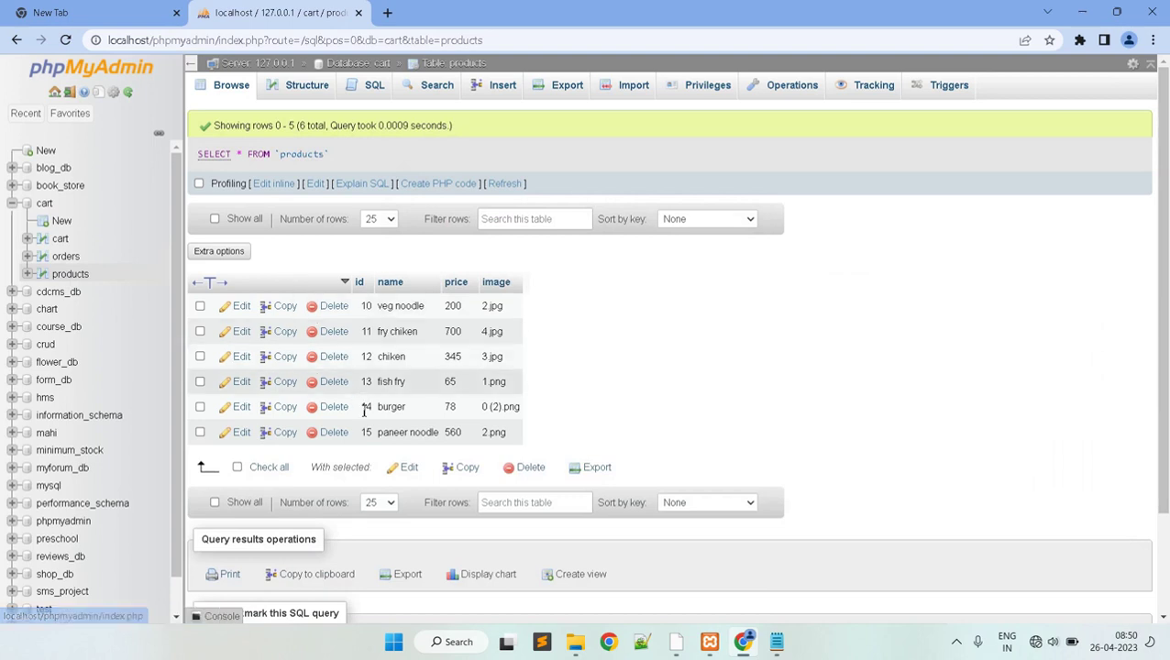
# - Load localhost/advance cart in the empty browser tab and open its products.php page
pyautogui.click(107, 11)
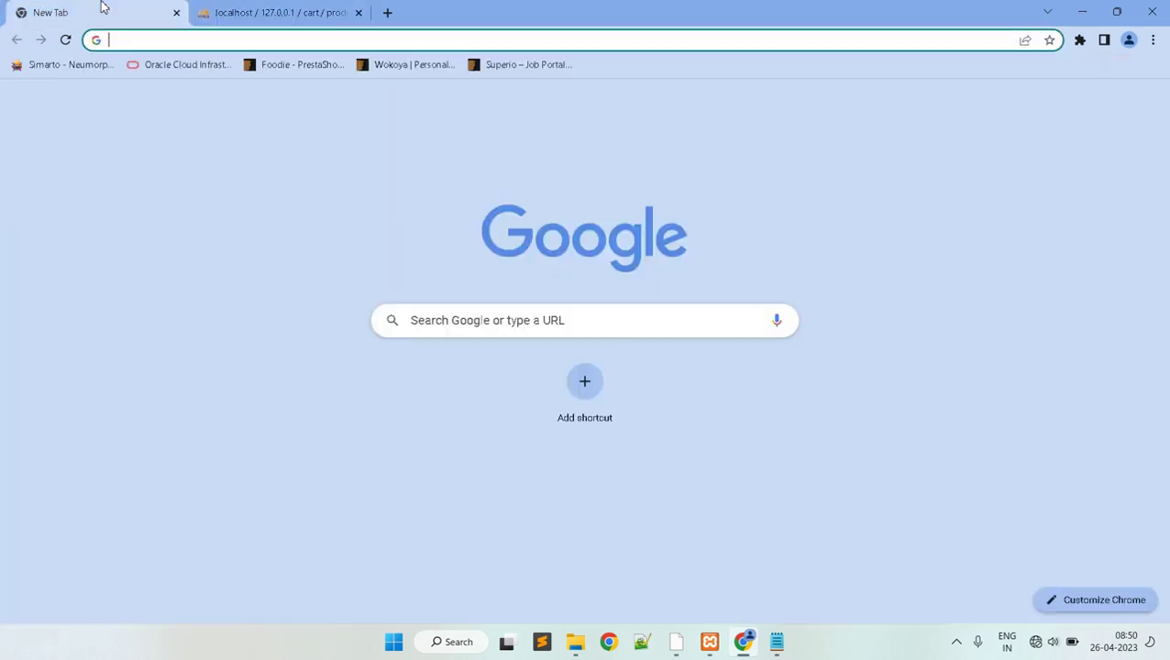
pyautogui.click(137, 38)
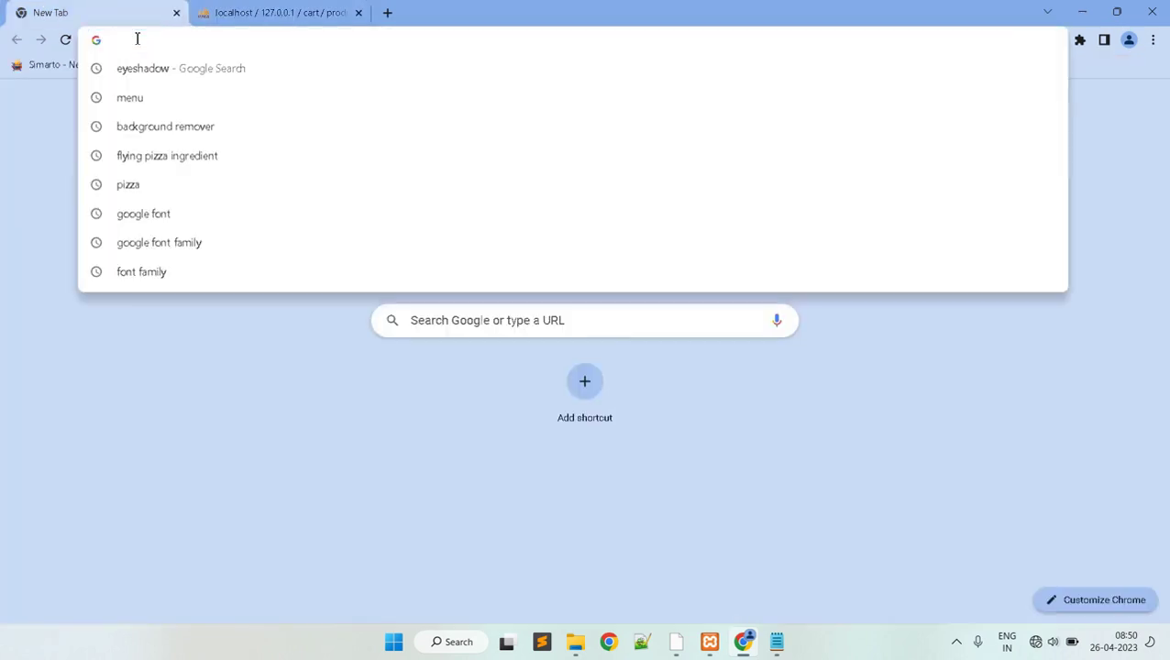
pyautogui.write('lo')
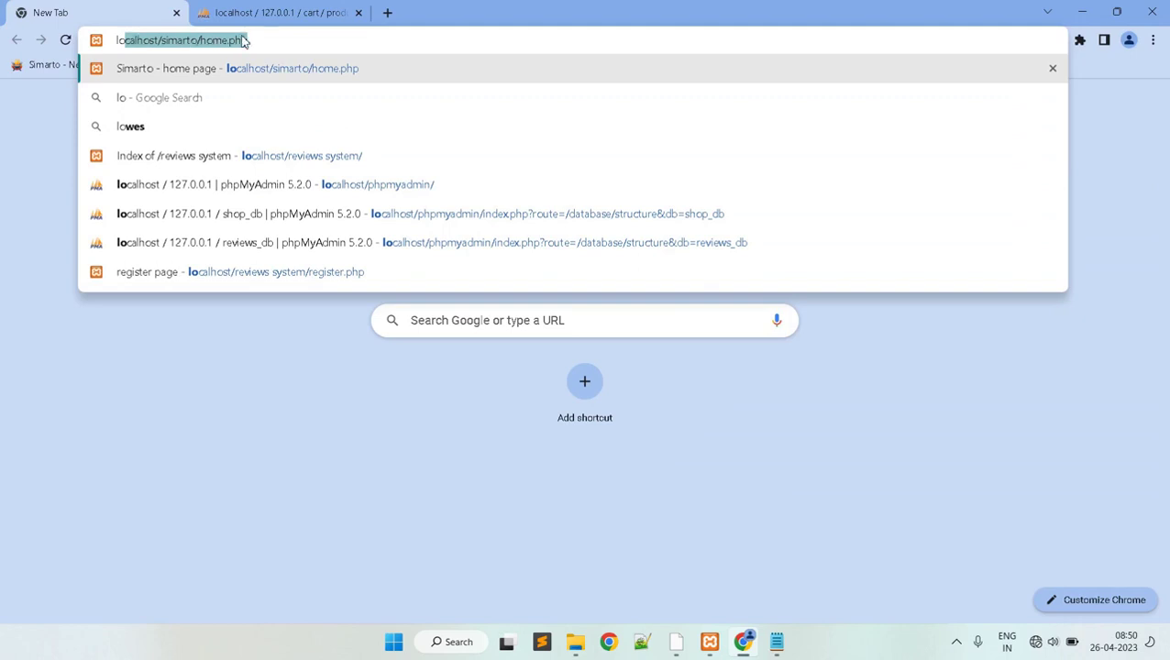
pyautogui.click(276, 35)
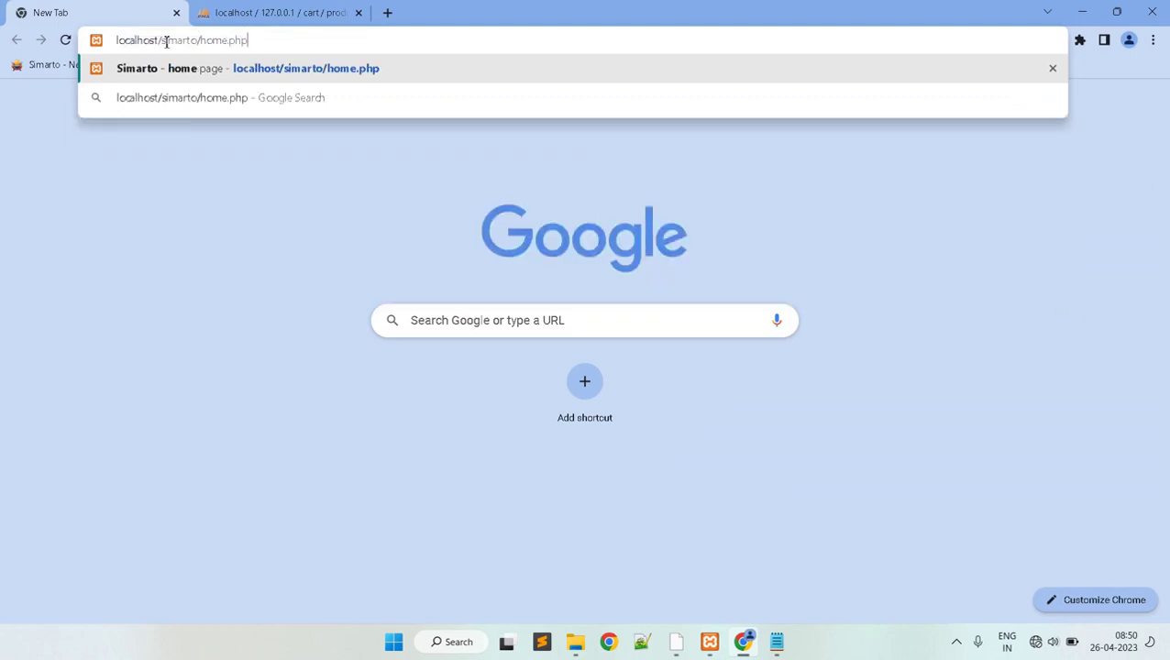
pyautogui.moveTo(166, 40); pyautogui.dragTo(316, 41)
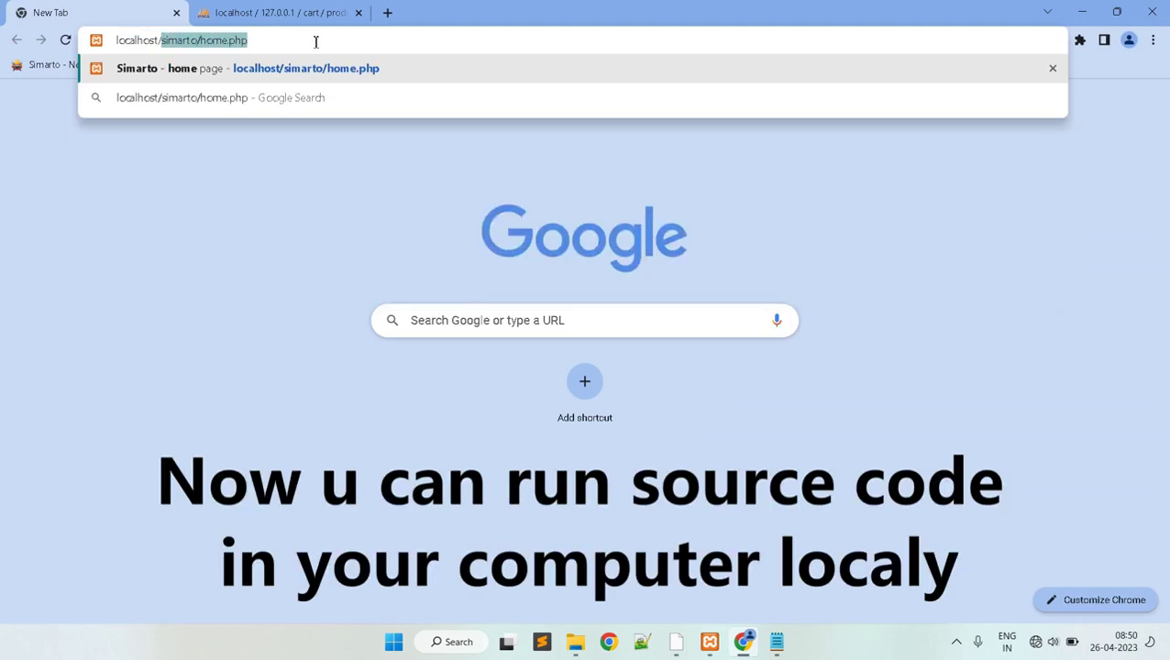
pyautogui.write('adva')
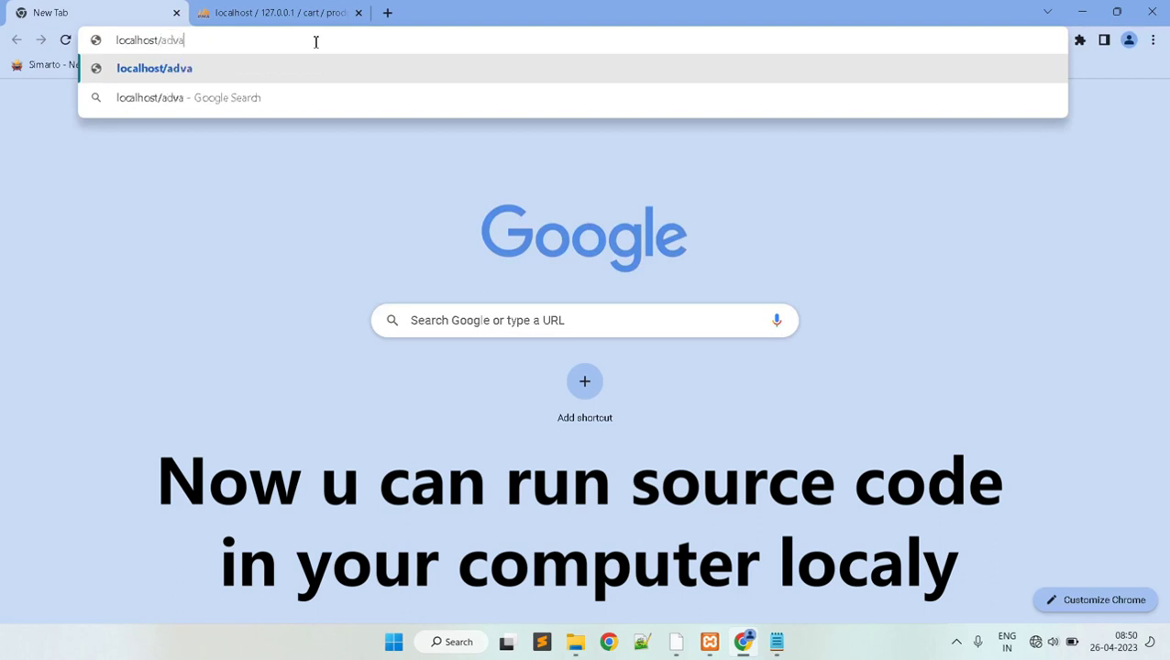
pyautogui.write('nce cart')
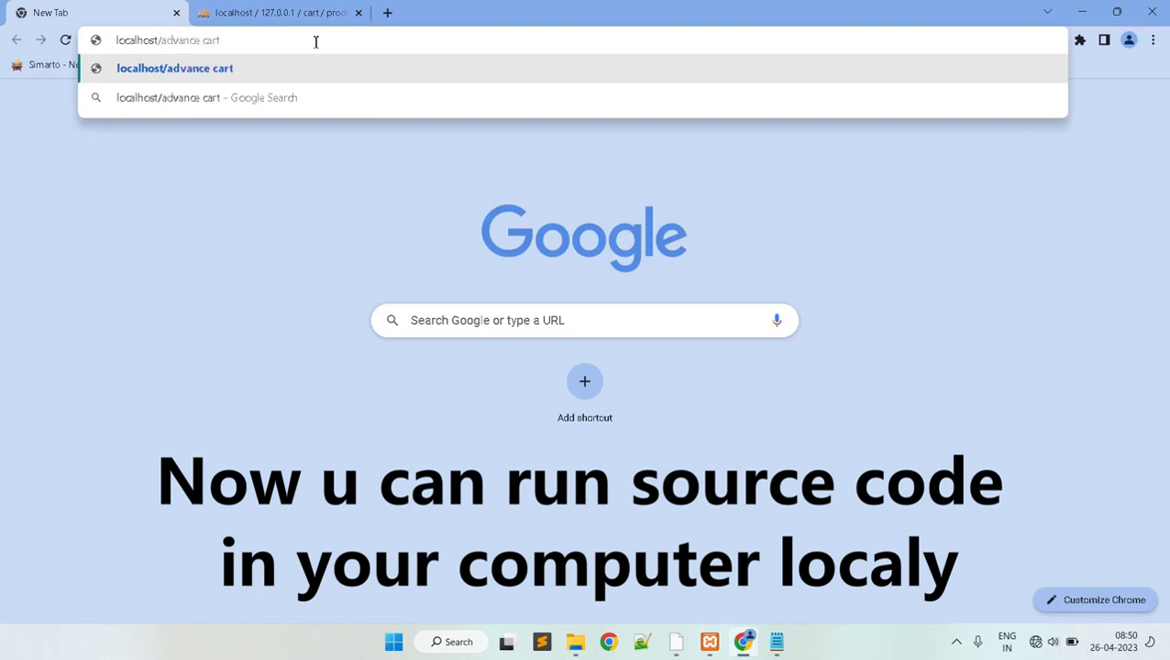
pyautogui.press('Return')
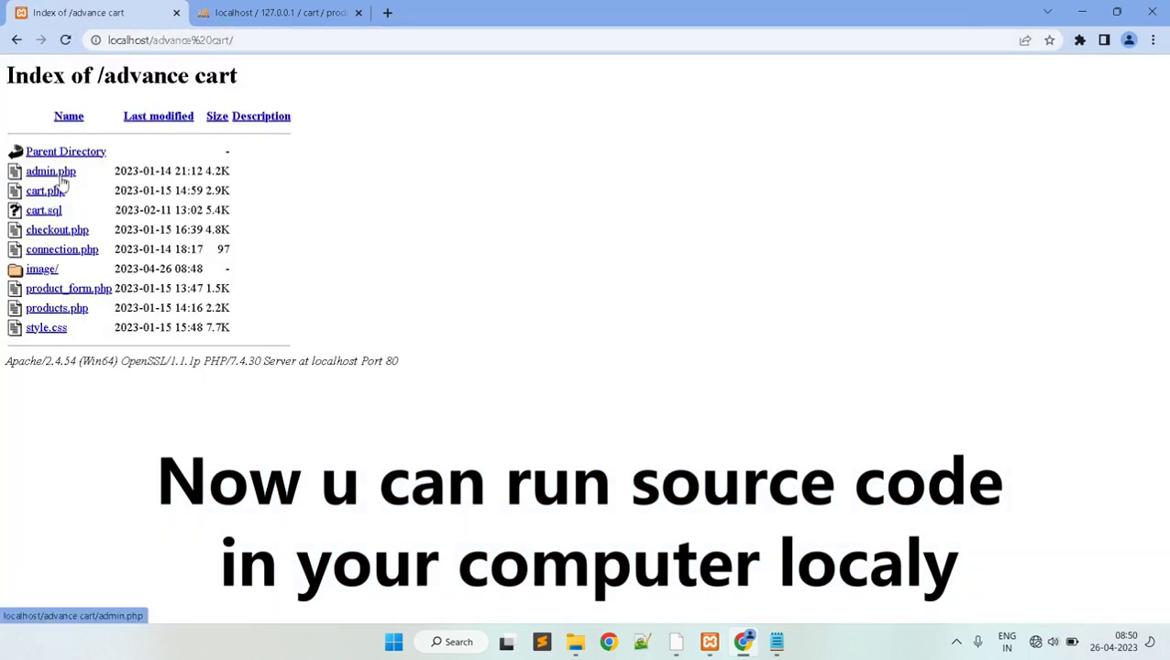
pyautogui.click(73, 314)
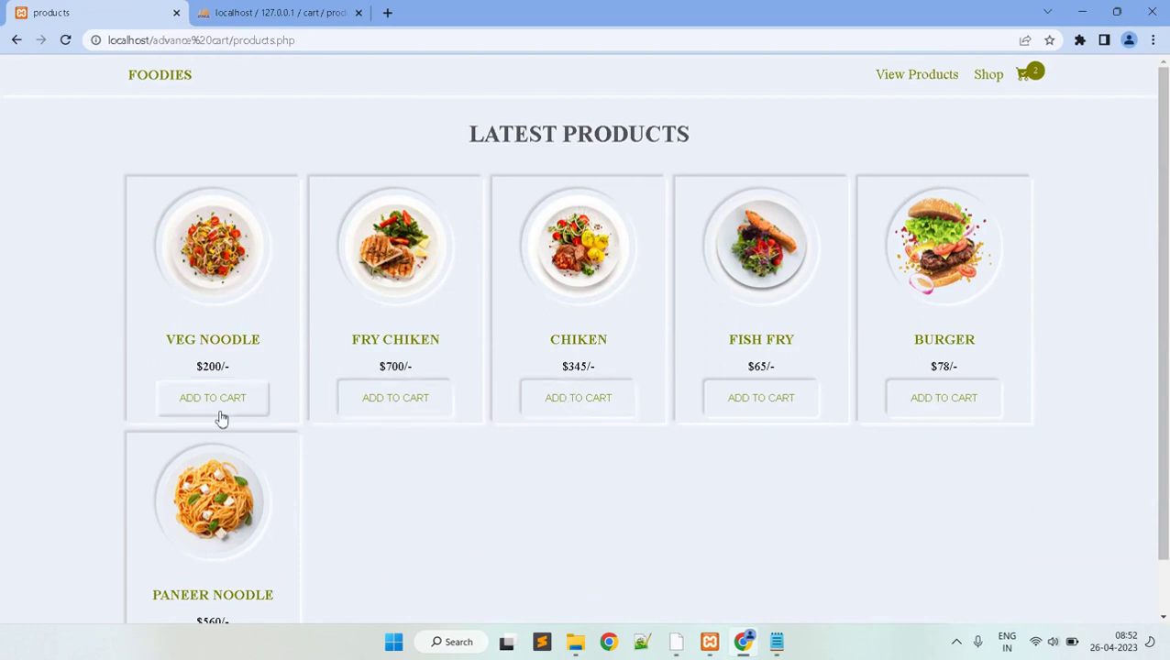
# - Open the shop's View Products page and look through the listed products and their delete and update actions
pyautogui.click(926, 82)
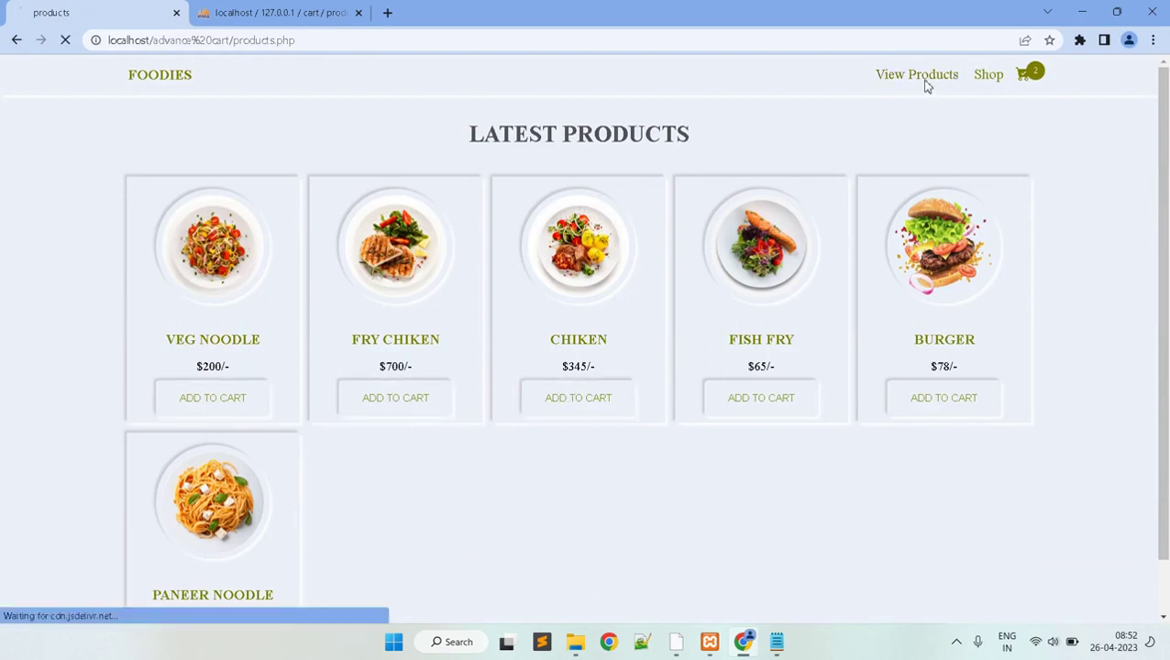
pyautogui.moveTo(1167, 139); pyautogui.dragTo(1168, 365)
pyautogui.moveTo(1156, 258); pyautogui.dragTo(1142, 126)
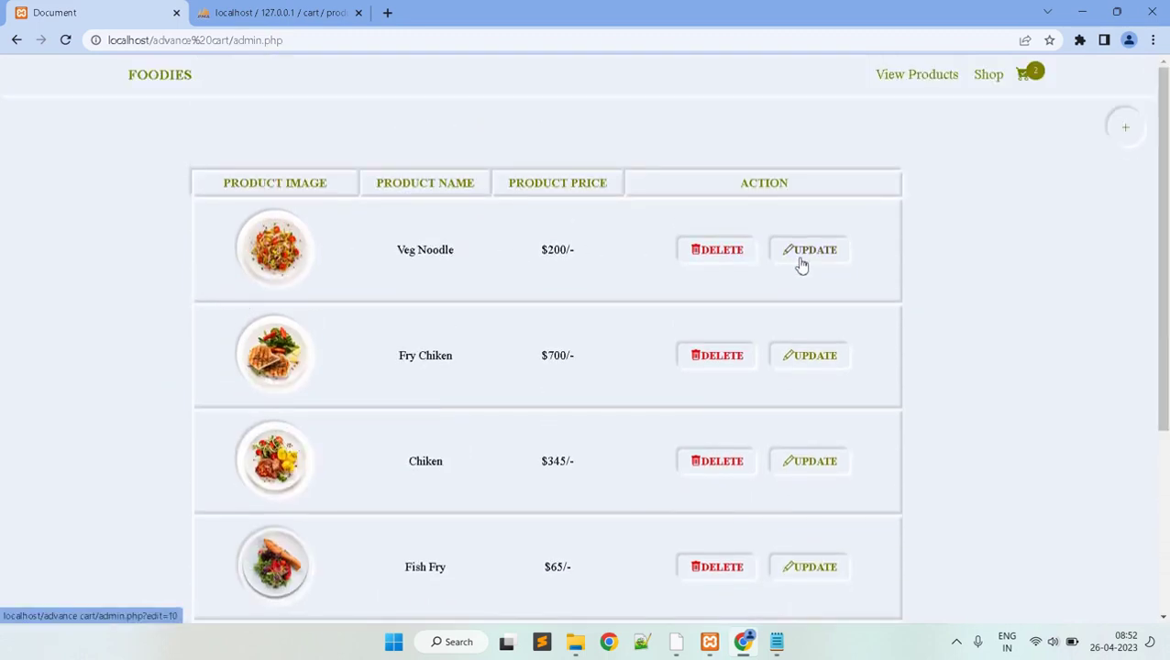
pyautogui.moveTo(1162, 229)
pyautogui.mouseDown()
pyautogui.moveTo(1167, 423)
pyautogui.moveTo(1167, 239)
pyautogui.mouseUp()
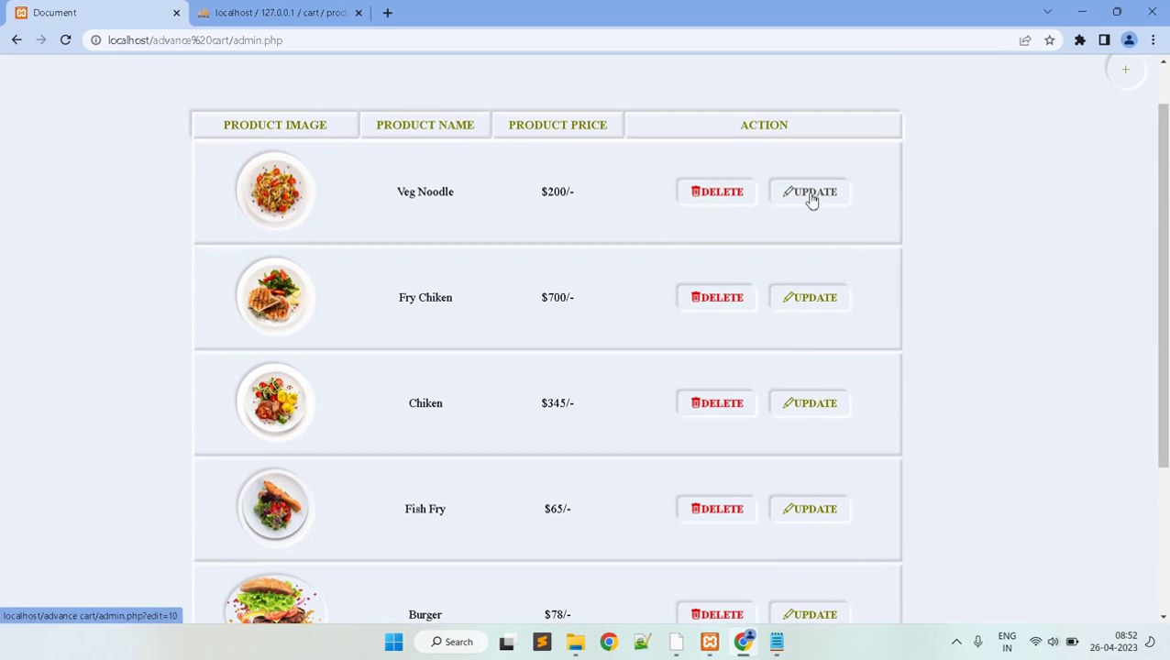
# - Start a new product and choose food-21.png from the simarto image folder in htdocs as its picture
pyautogui.click(1134, 76)
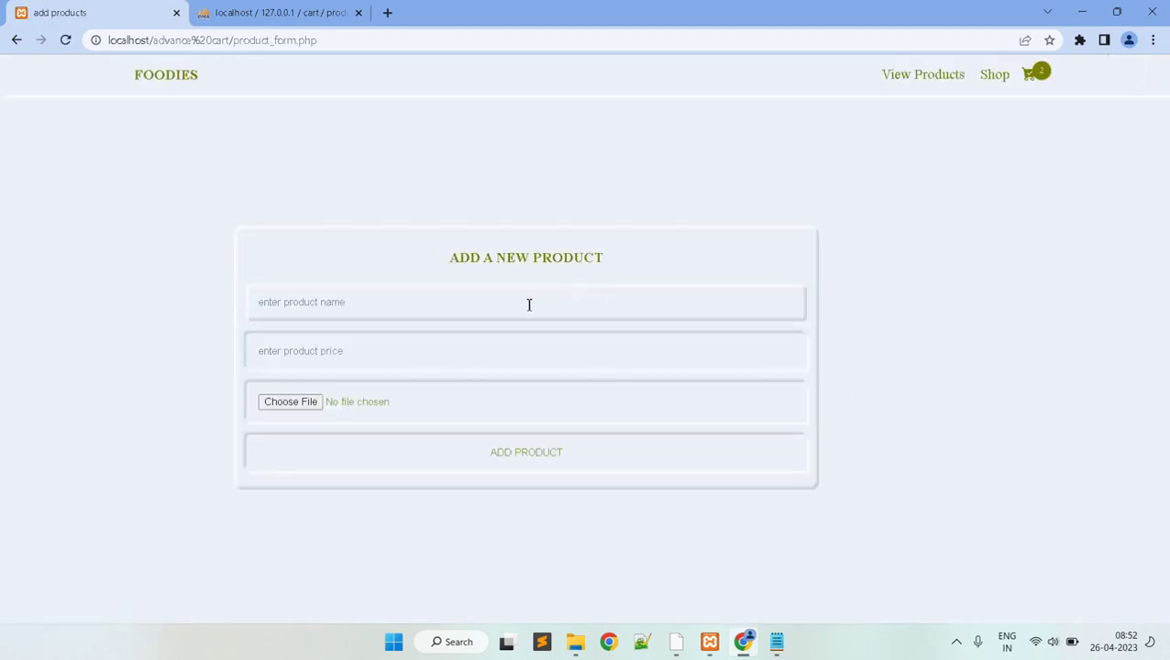
pyautogui.click(272, 407)
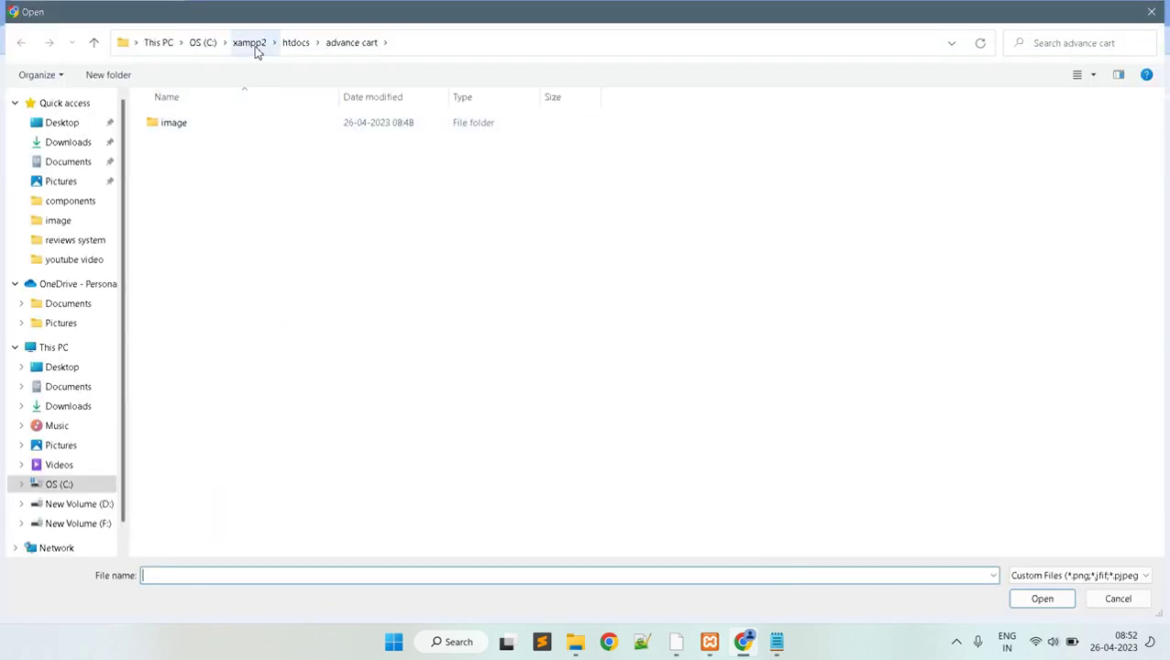
pyautogui.click(292, 45)
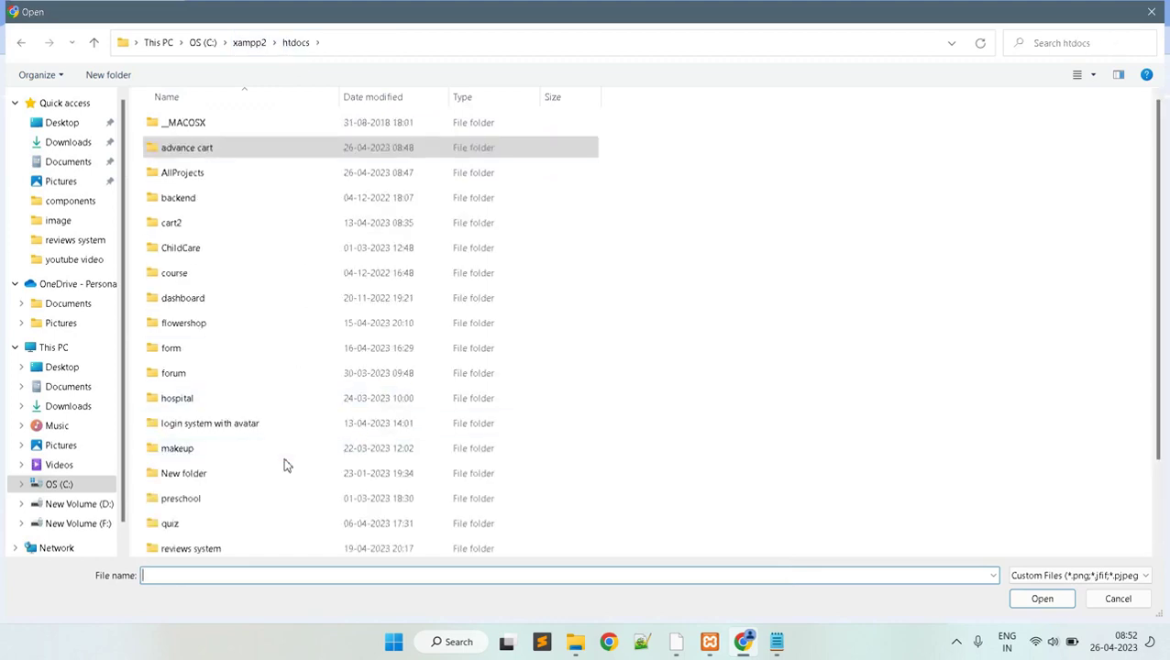
pyautogui.moveTo(1158, 264); pyautogui.dragTo(1163, 376)
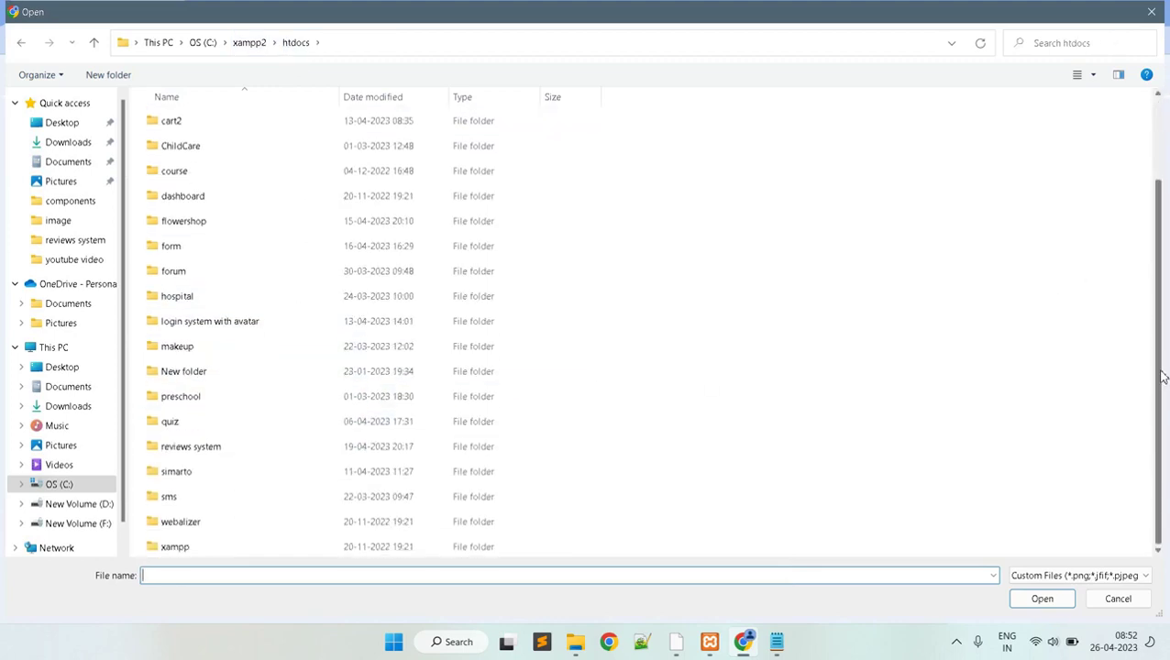
pyautogui.doubleClick(350, 471)
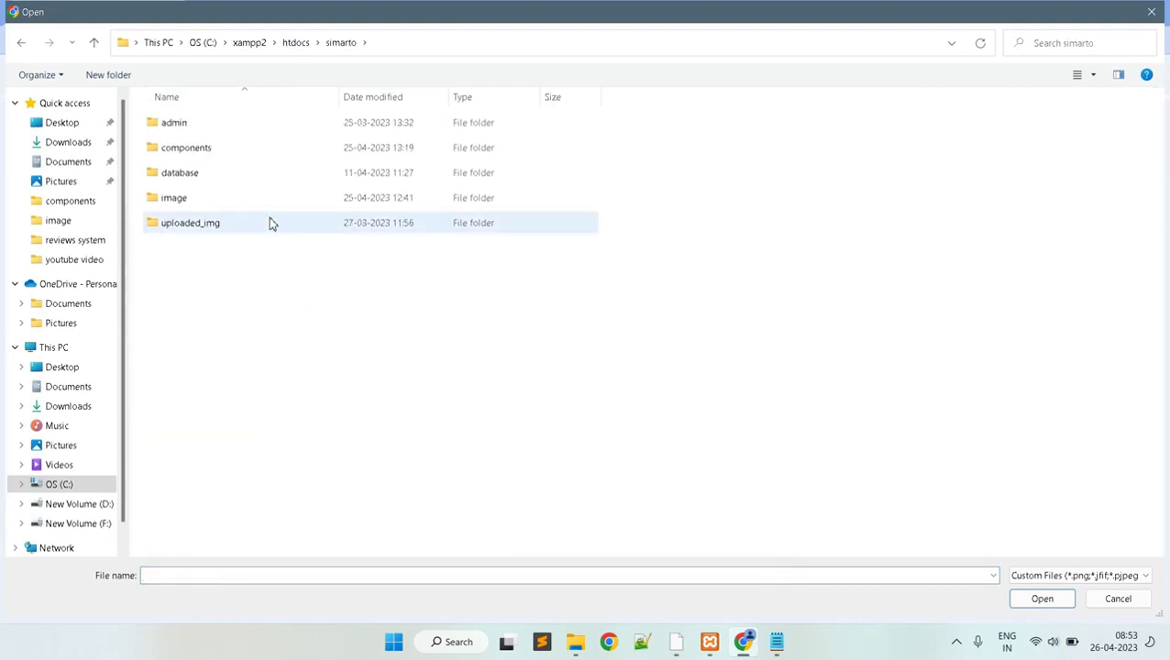
pyautogui.doubleClick(262, 199)
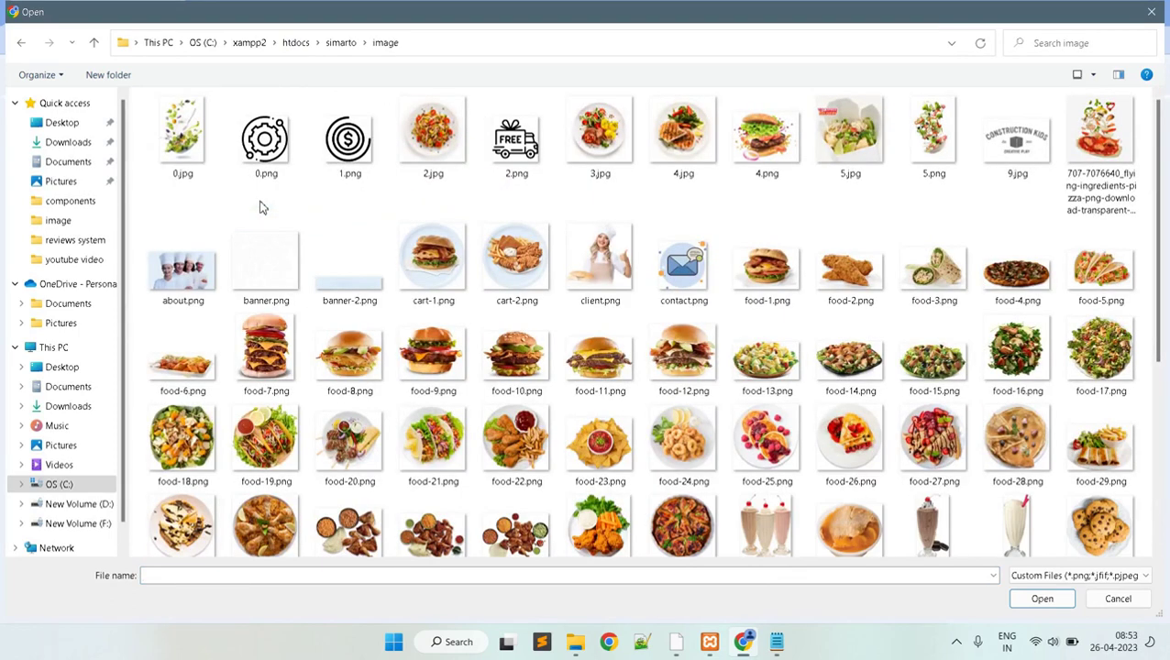
pyautogui.click(455, 438)
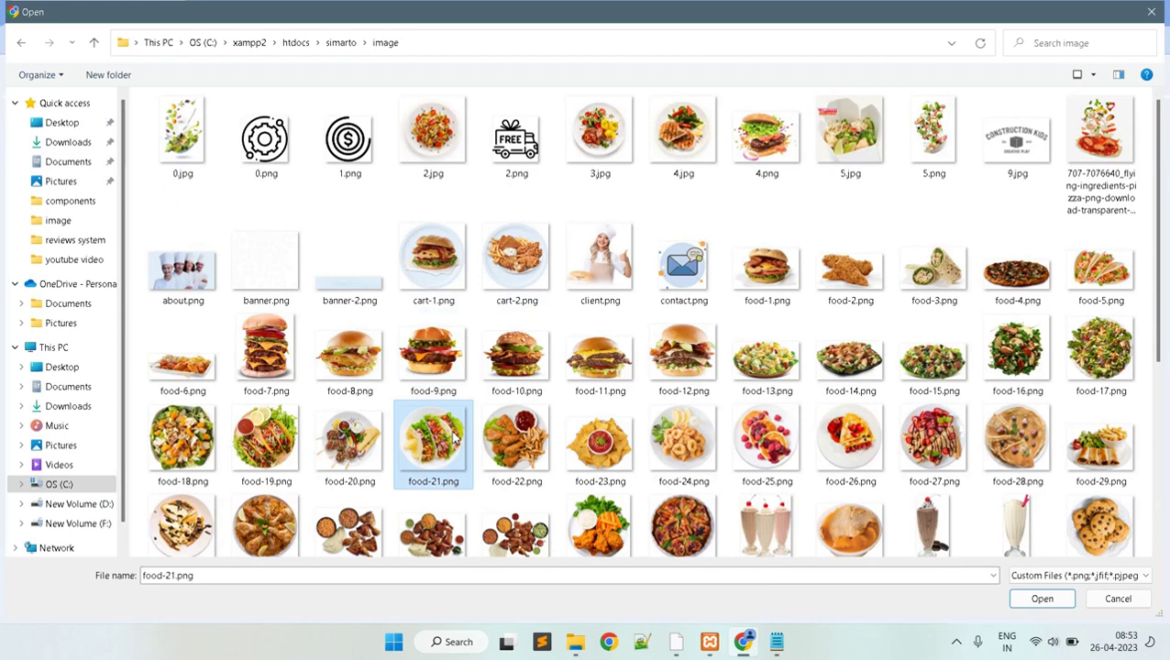
pyautogui.click(1043, 599)
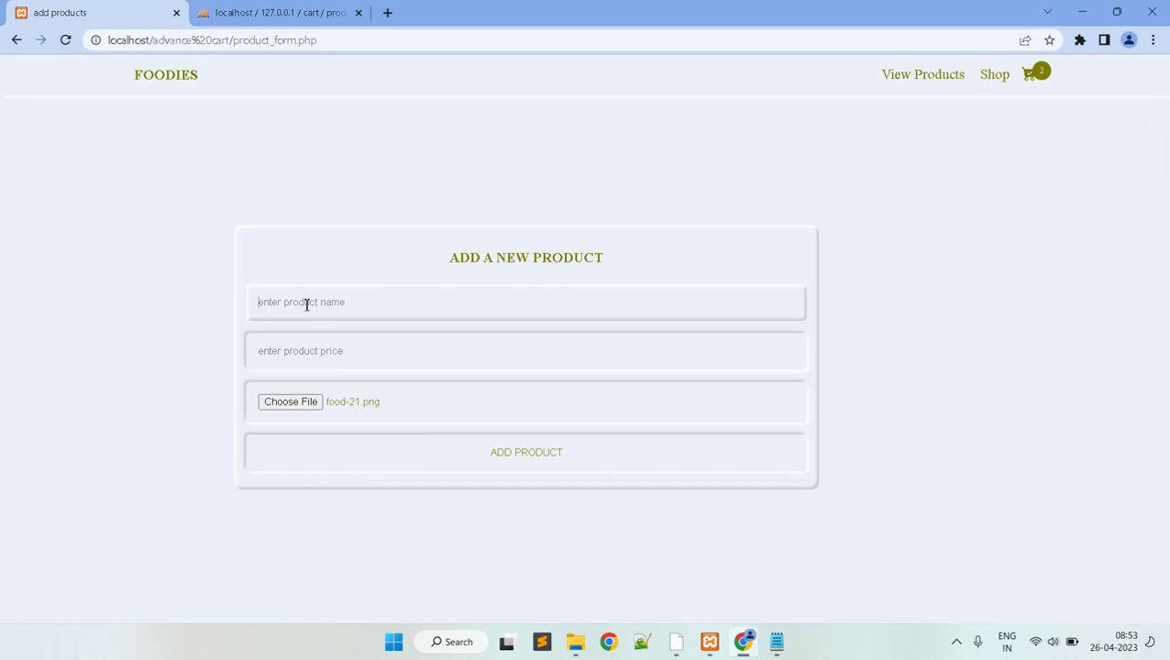
# - Name the new product veg tacos, price it at 50, add it, and check its entry in the product list
pyautogui.click(306, 304)
pyautogui.write('veg tacos')
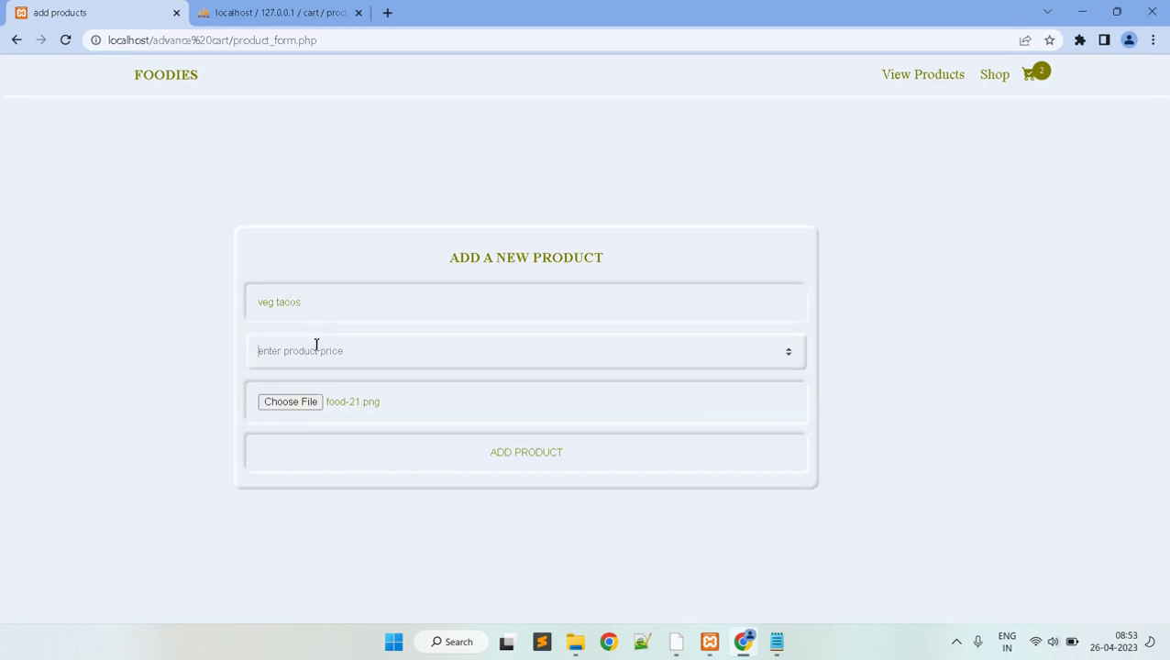
pyautogui.click(316, 345)
pyautogui.write('50')
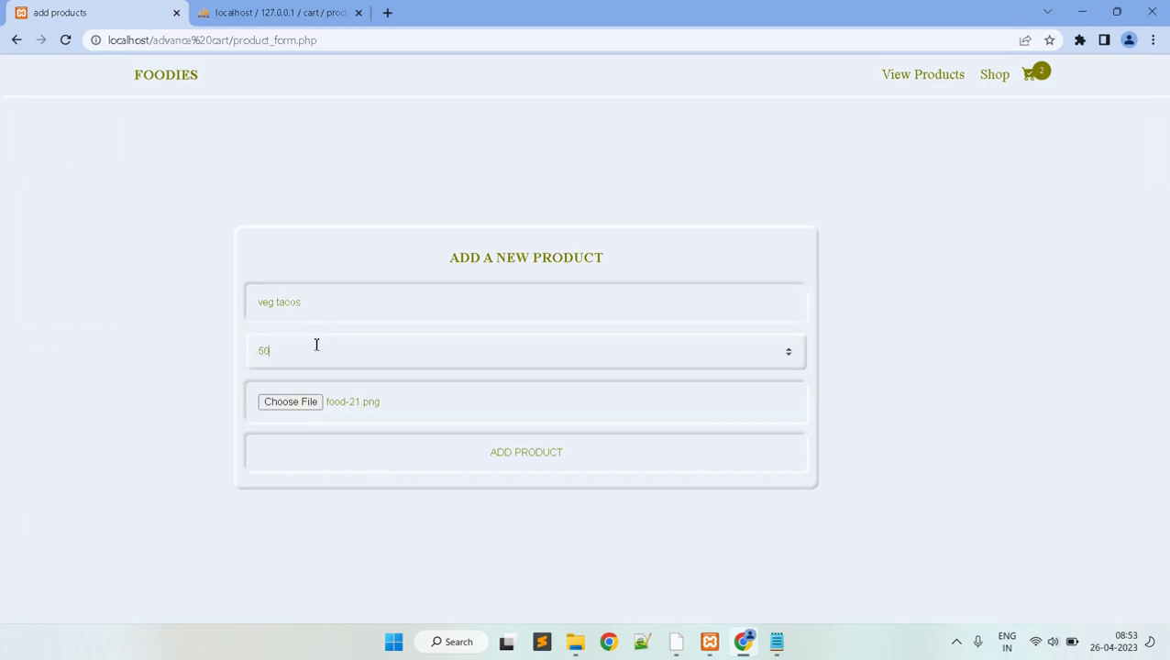
pyautogui.click(542, 463)
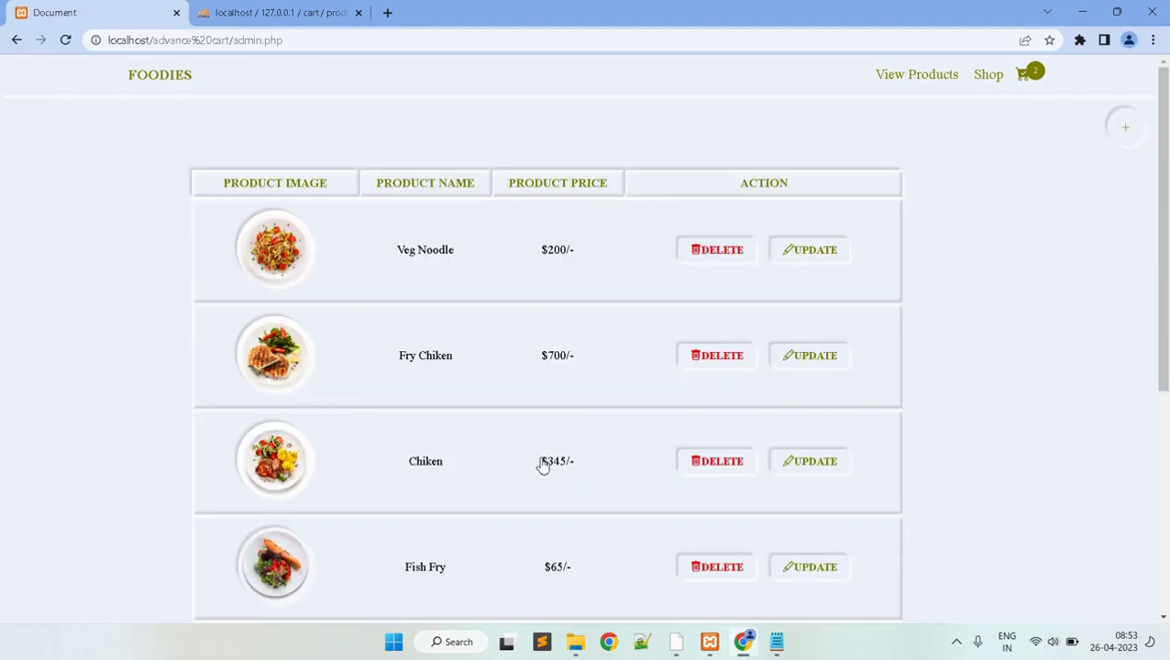
pyautogui.moveTo(1163, 218); pyautogui.dragTo(1162, 440)
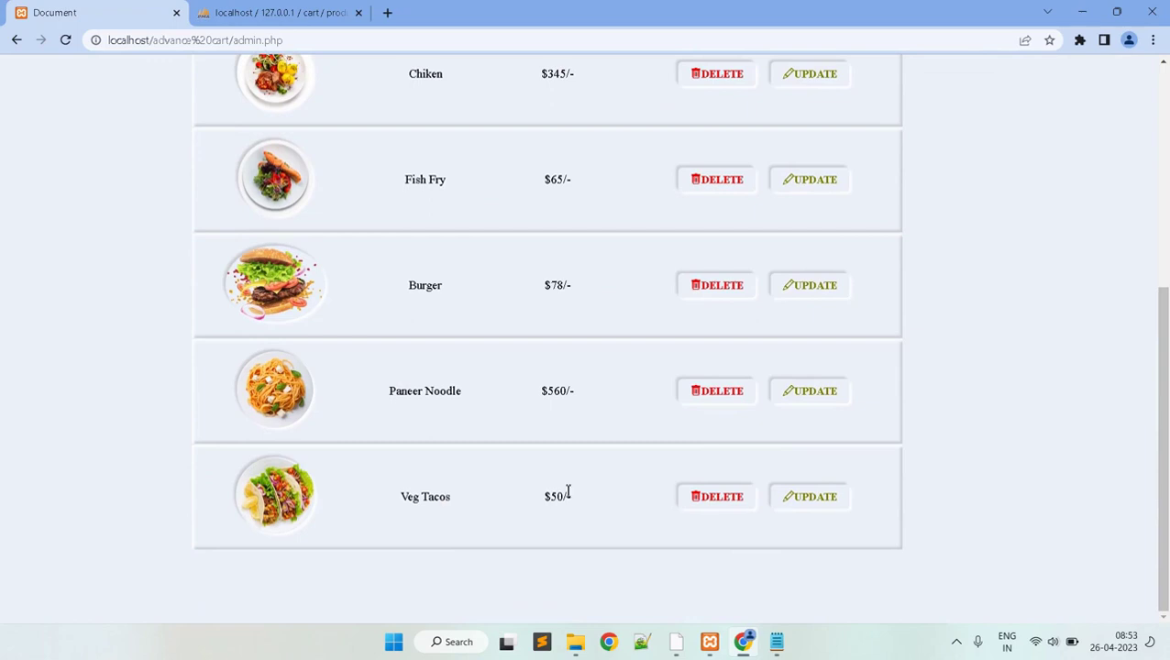
# - Start another new product and choose food-22.png from the simarto image folder as its picture
pyautogui.moveTo(1163, 426); pyautogui.dragTo(1154, 165)
pyautogui.click(1129, 129)
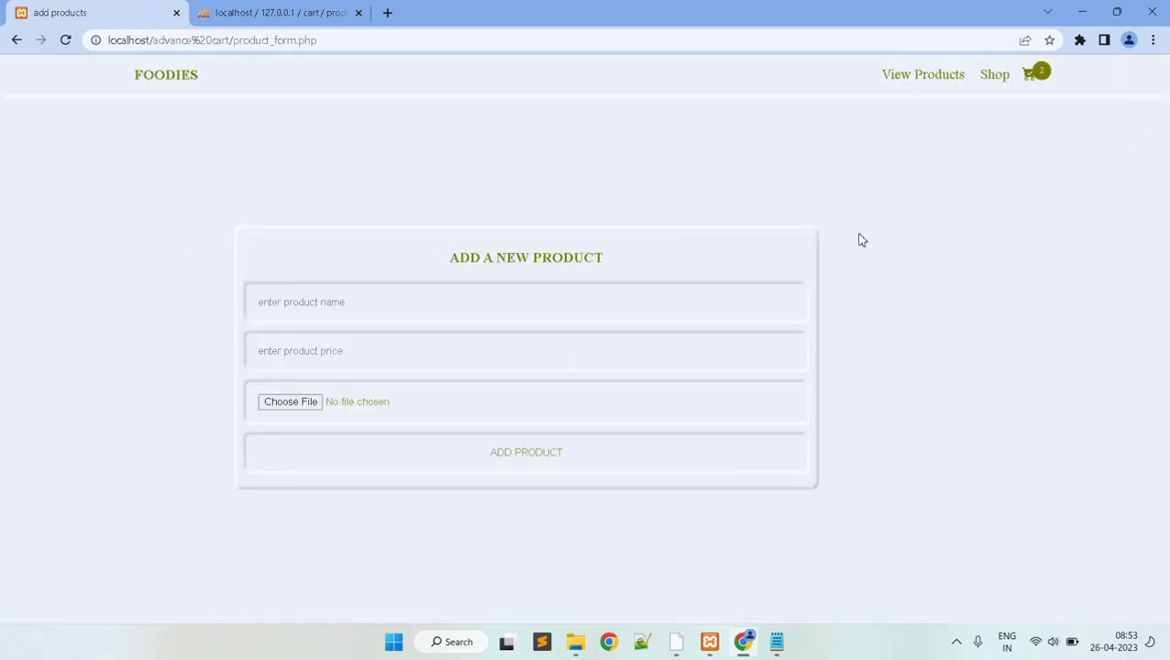
pyautogui.click(312, 403)
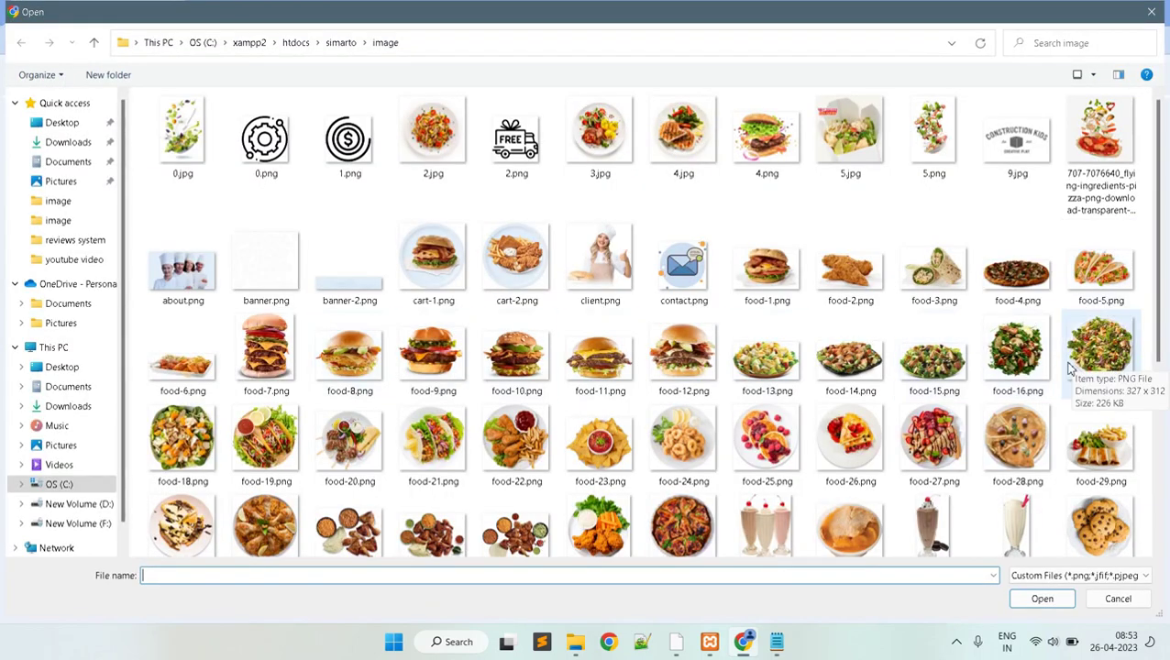
pyautogui.click(516, 443)
pyautogui.click(1041, 598)
# - Name the product tanduri chiken, set its price to 500, and add it to the shop
pyautogui.click(329, 303)
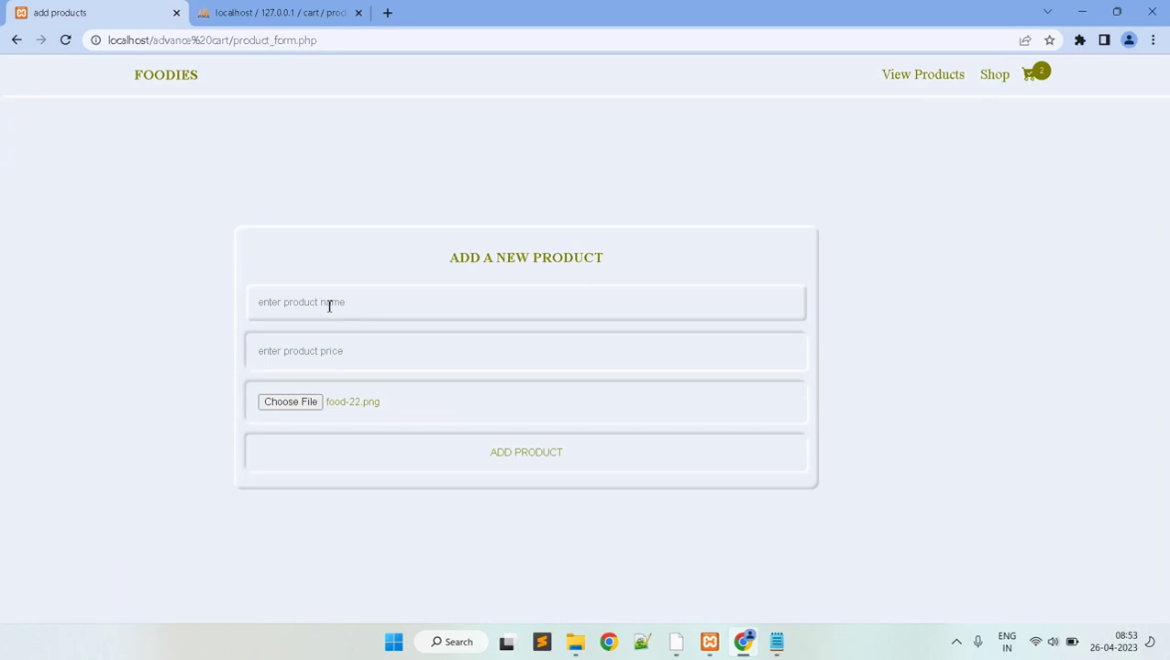
pyautogui.write('tanduri chiken')
pyautogui.click(334, 352)
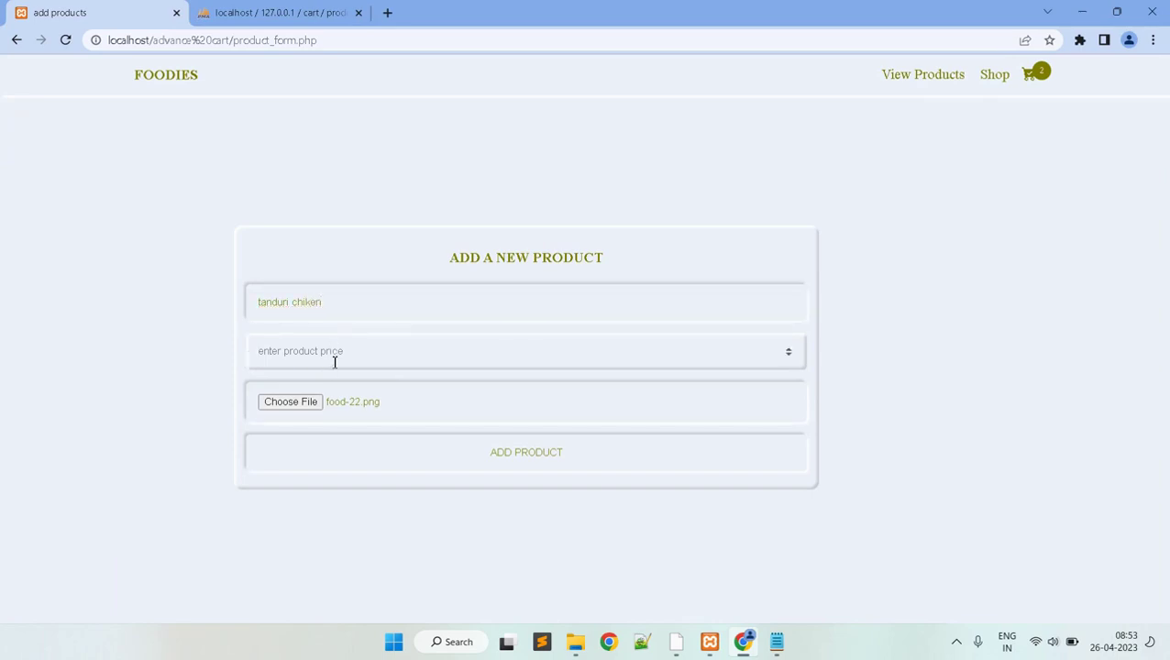
pyautogui.write('500')
pyautogui.click(523, 455)
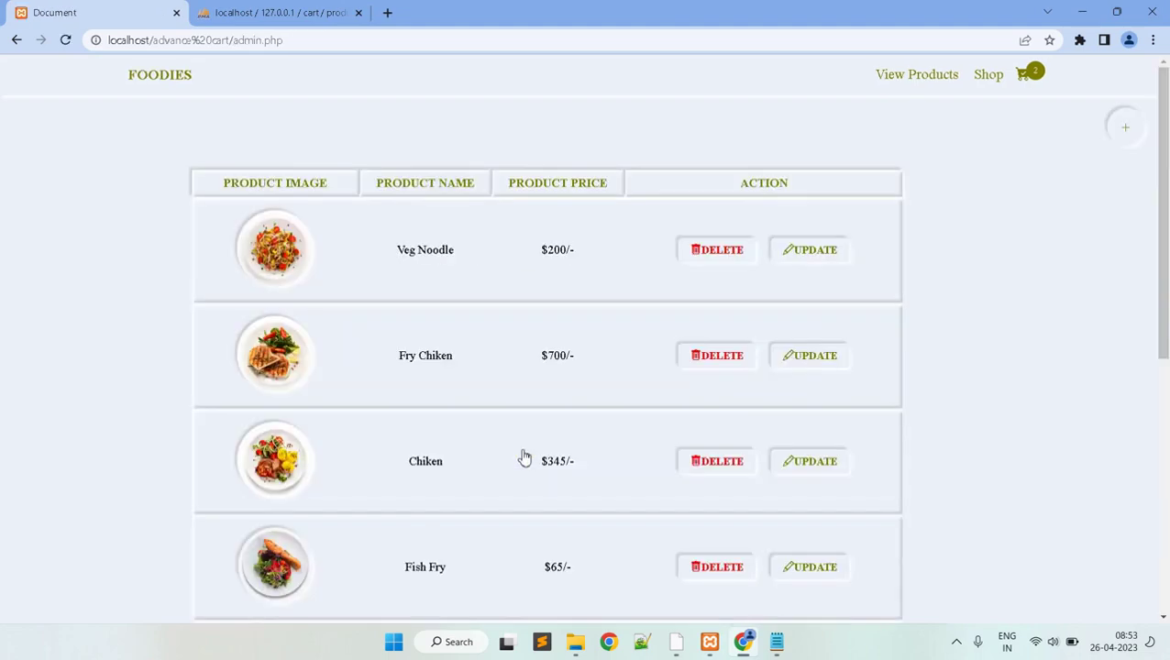
# - Open the Veg Tacos product for updating, rename it paneer burger, and set its price to 150
pyautogui.scroll(-5, 1167, 192)
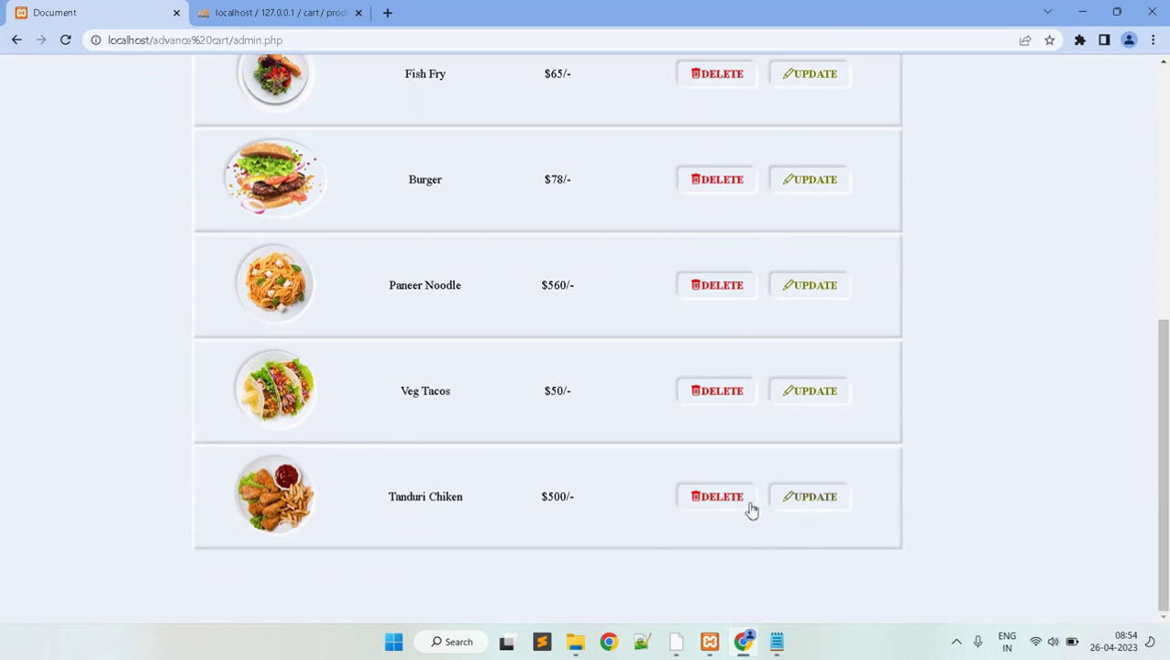
pyautogui.click(803, 394)
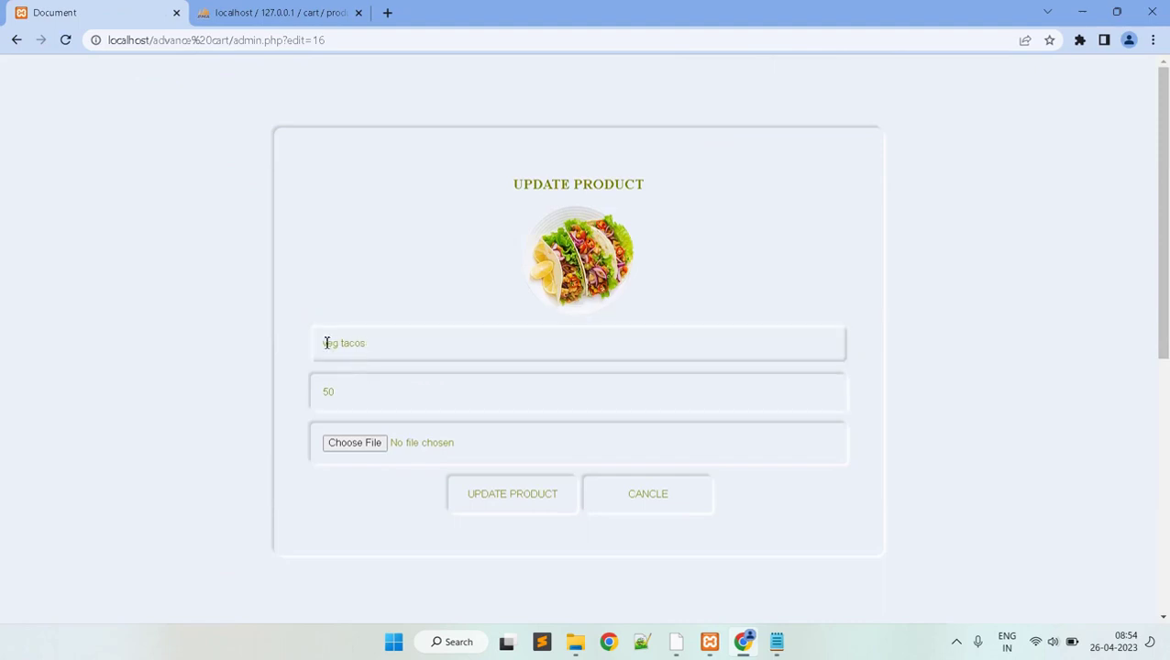
pyautogui.moveTo(326, 343); pyautogui.dragTo(464, 343)
pyautogui.write('paneer burger')
pyautogui.click(386, 385)
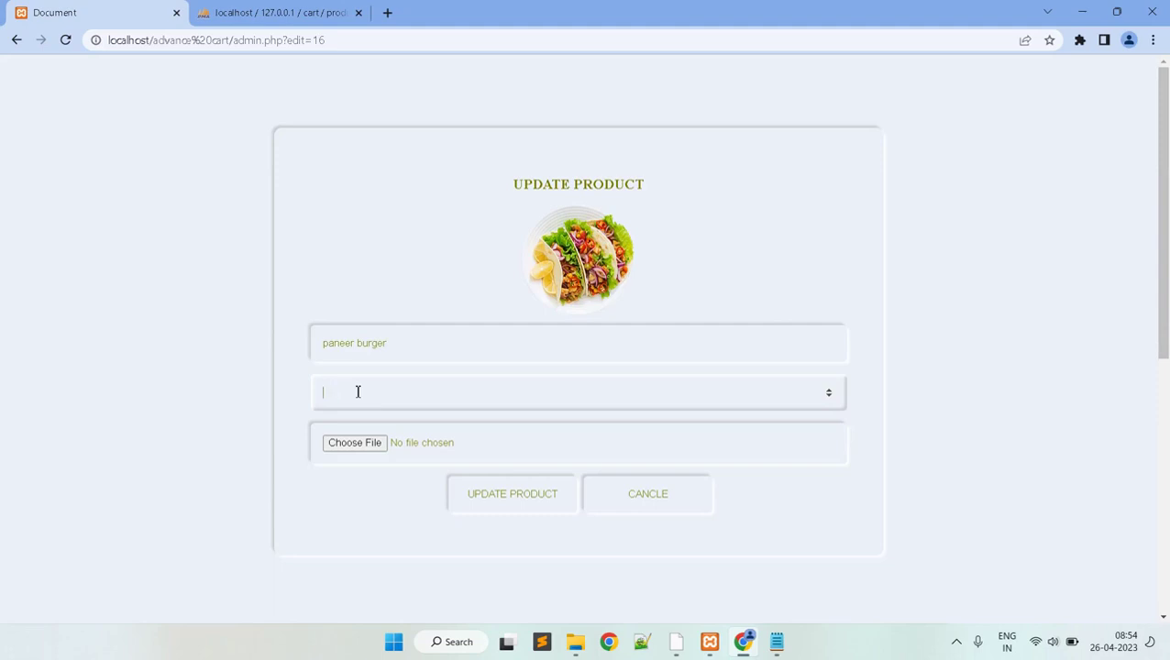
# - Choose food-12.png from the simarto image folder as the paneer burger's picture and save the product update
pyautogui.click(362, 444)
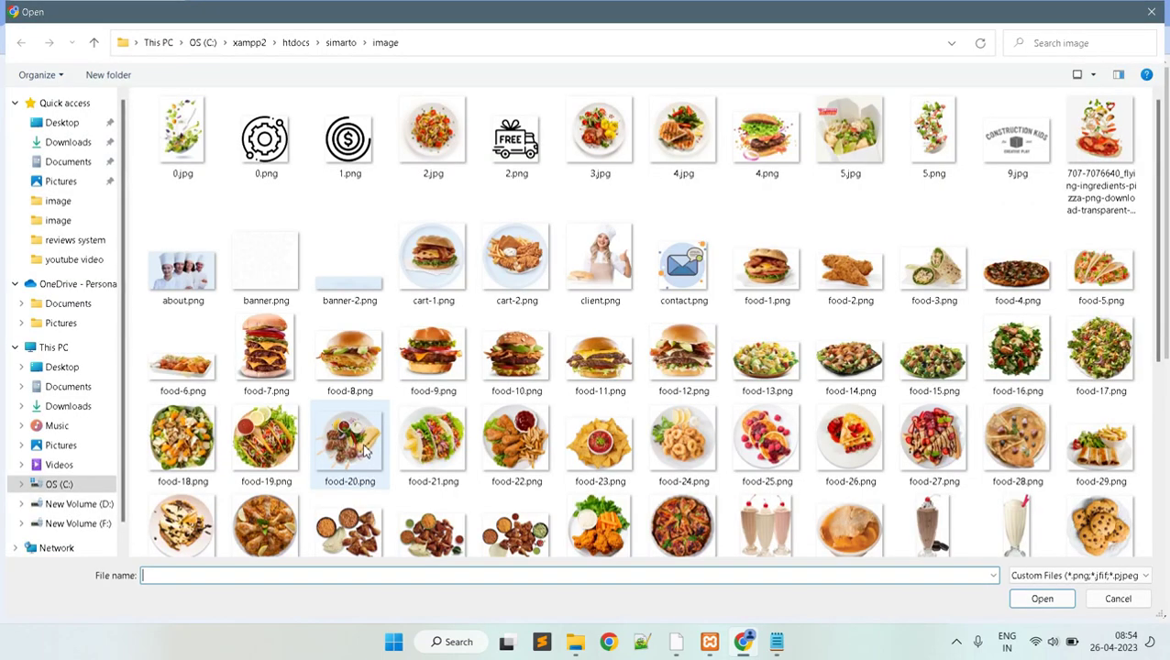
pyautogui.click(680, 373)
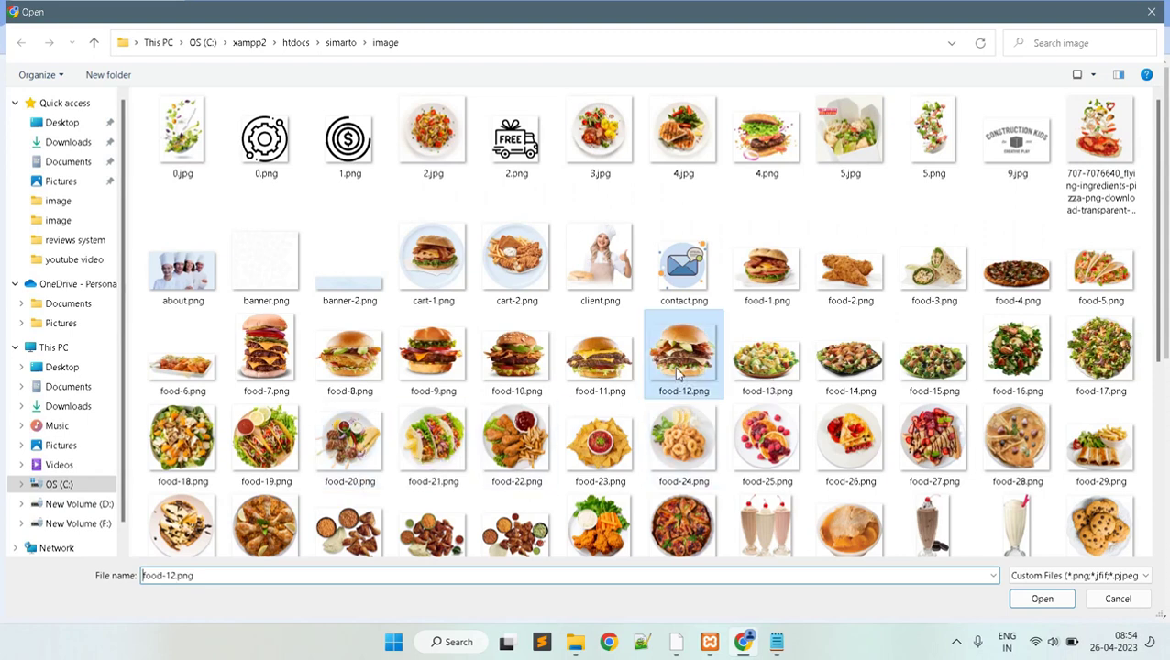
pyautogui.click(1038, 599)
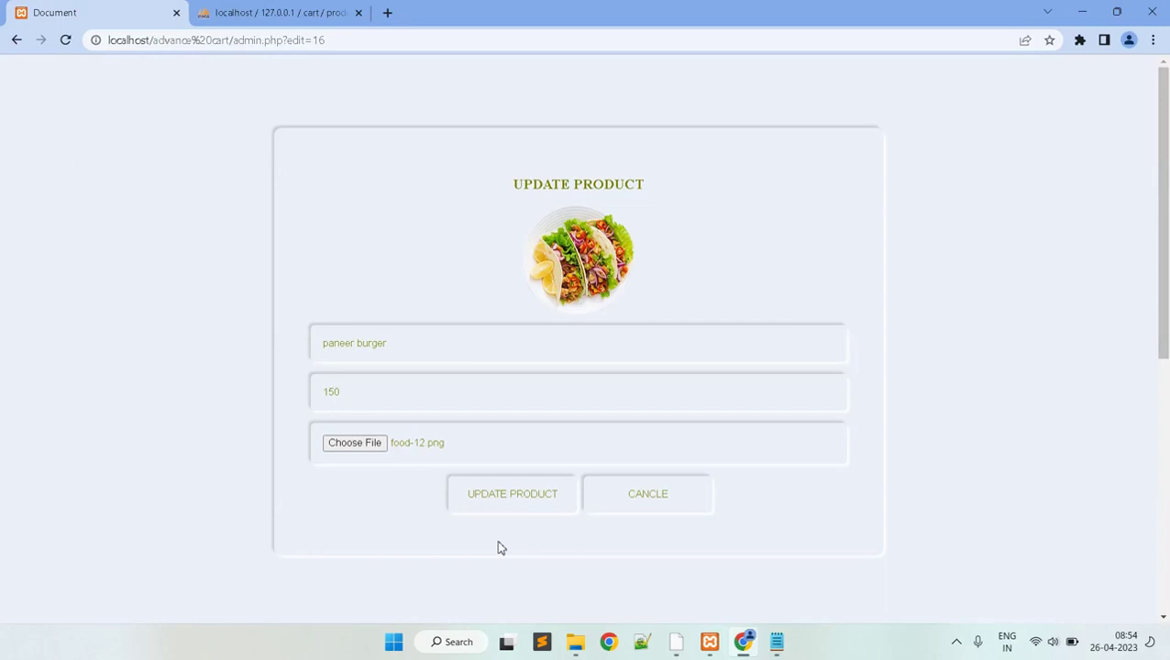
pyautogui.click(505, 502)
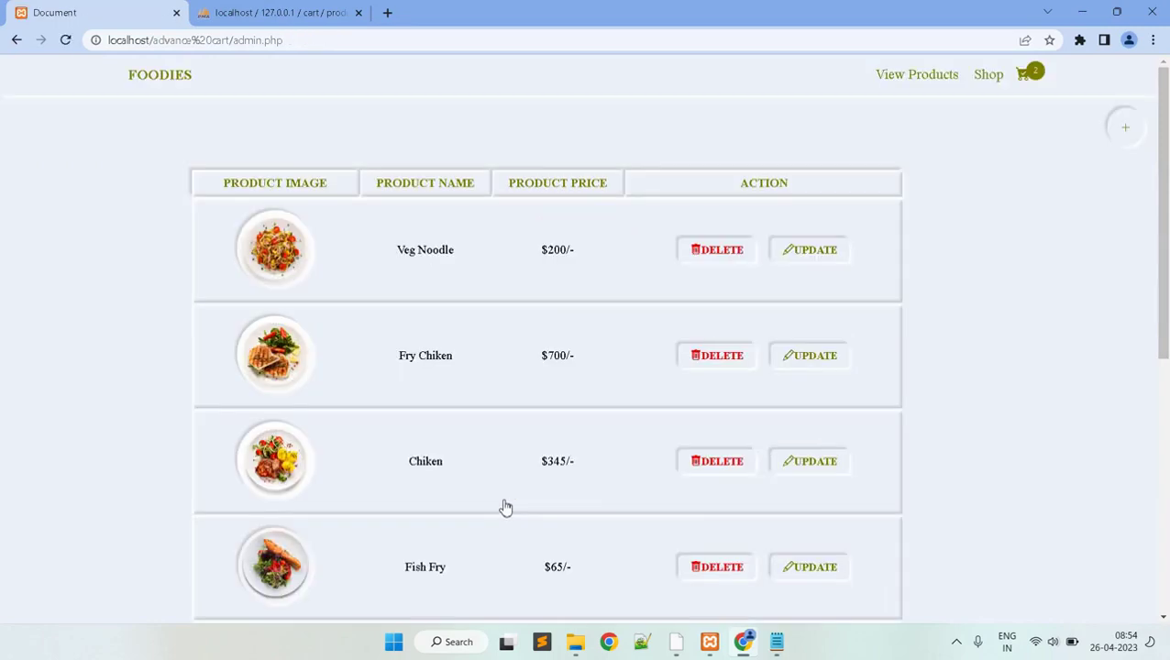
# - Delete the Tanduri Chiken product at the end of the product list
pyautogui.moveTo(1166, 163); pyautogui.dragTo(1164, 416)
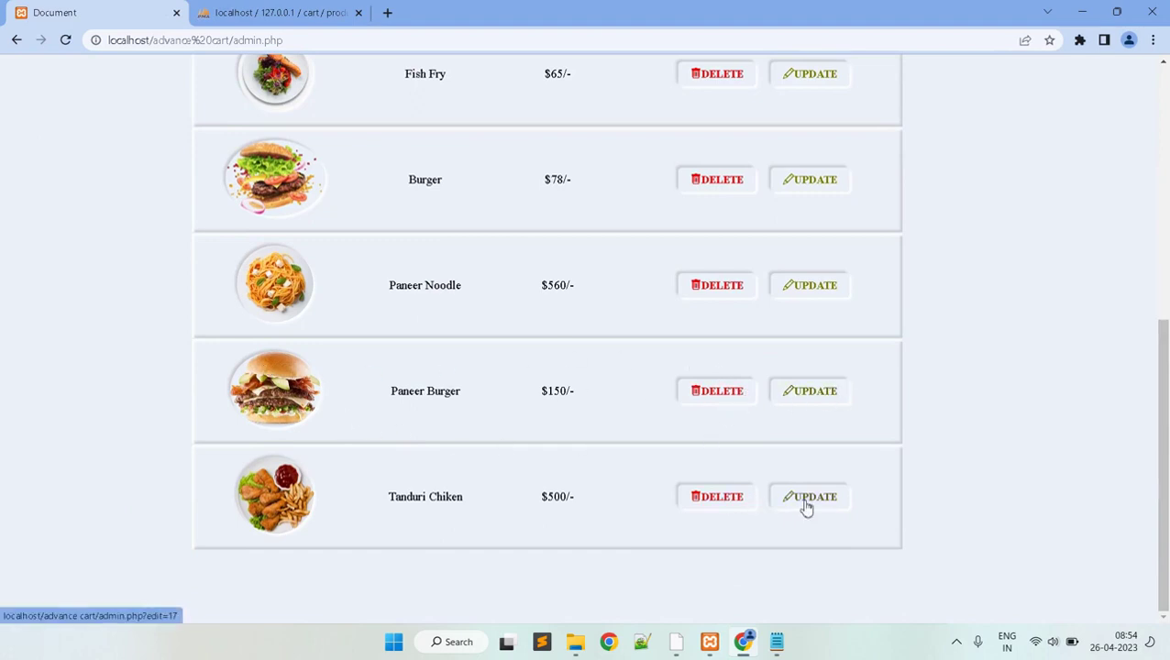
pyautogui.click(734, 508)
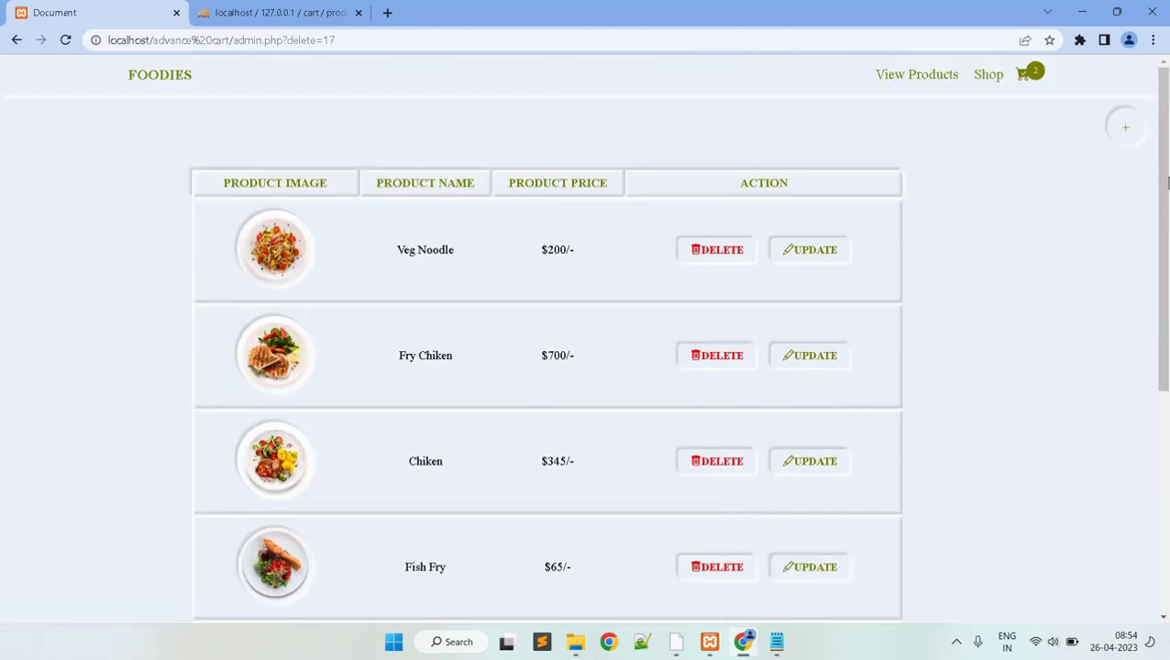
pyautogui.moveTo(1166, 183)
pyautogui.mouseDown()
pyautogui.moveTo(1166, 403)
pyautogui.moveTo(1152, 198)
pyautogui.mouseUp()
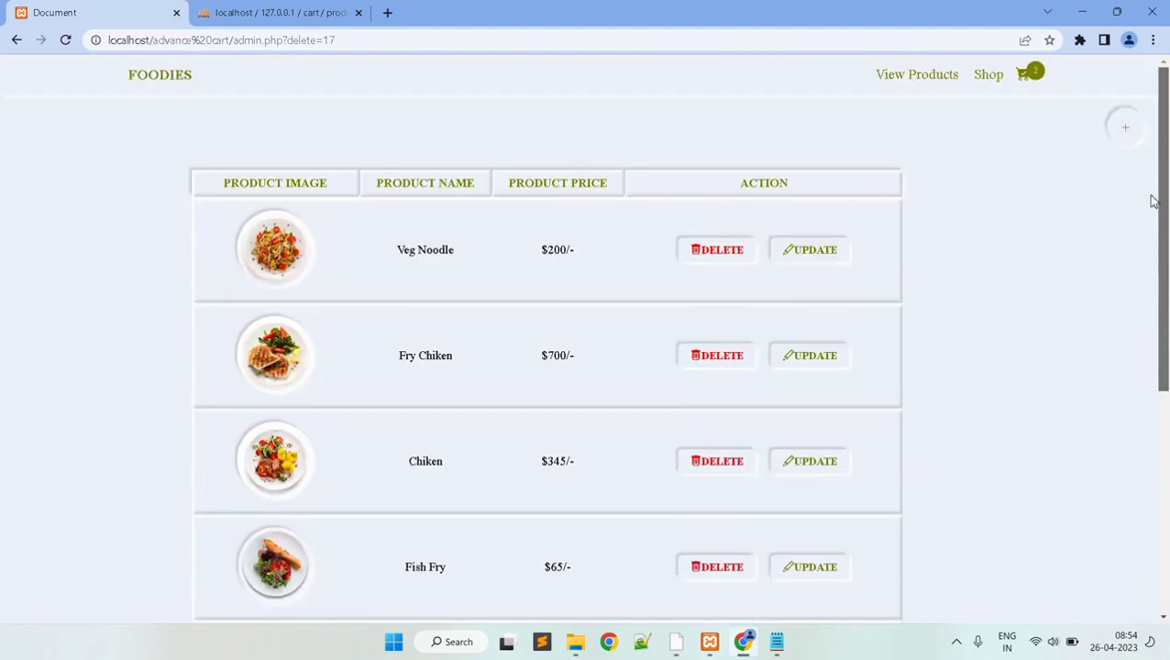
# - Start a new product named tanduri chiken with a price of 600
pyautogui.click(1128, 129)
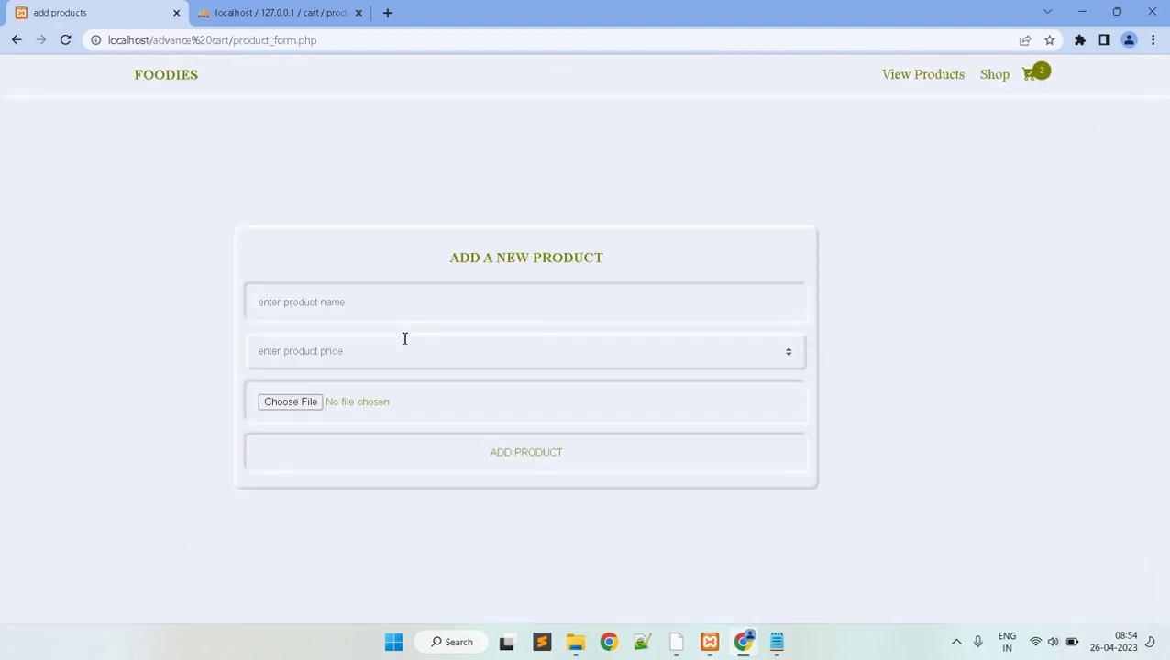
pyautogui.click(350, 306)
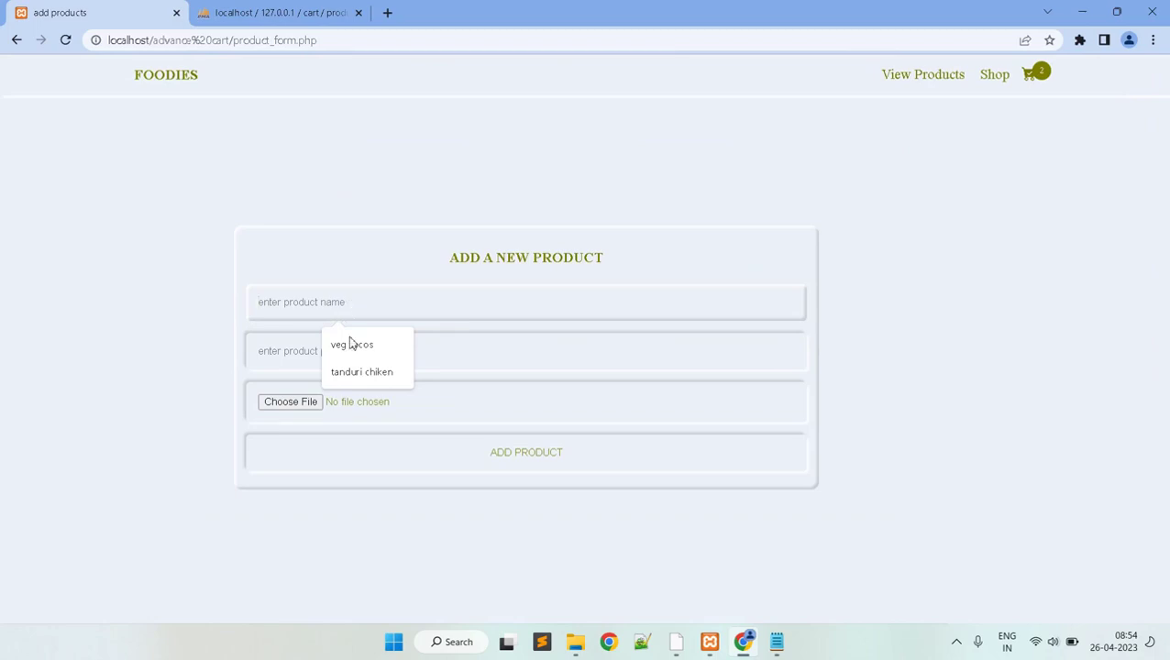
pyautogui.click(360, 374)
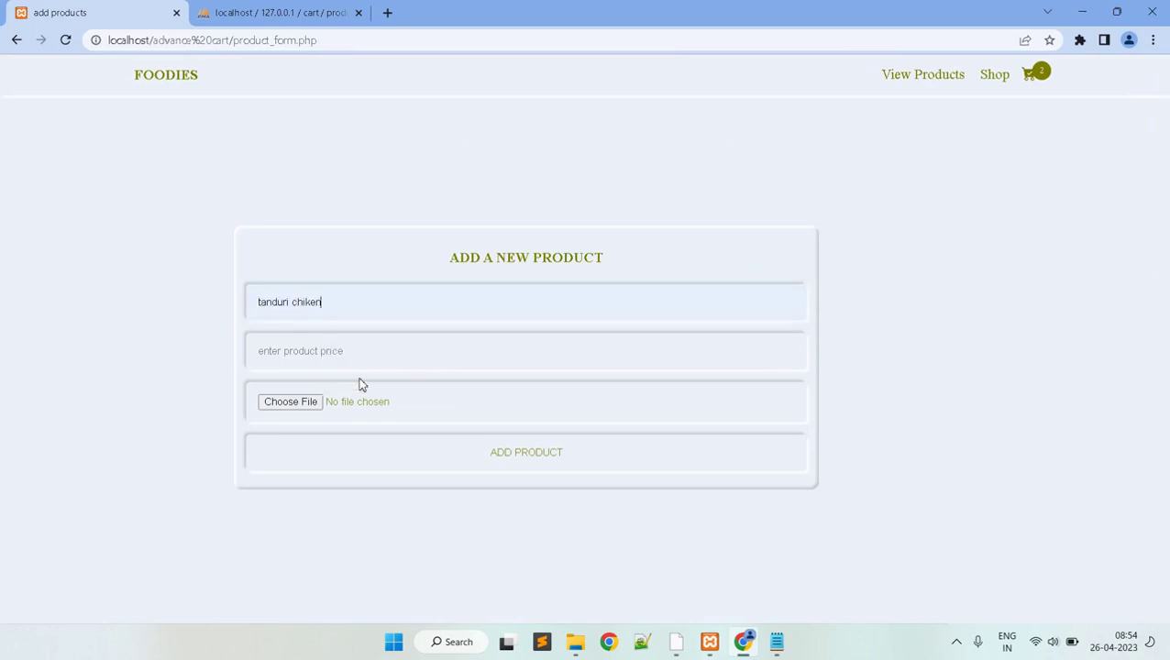
pyautogui.click(315, 349)
pyautogui.write('6')
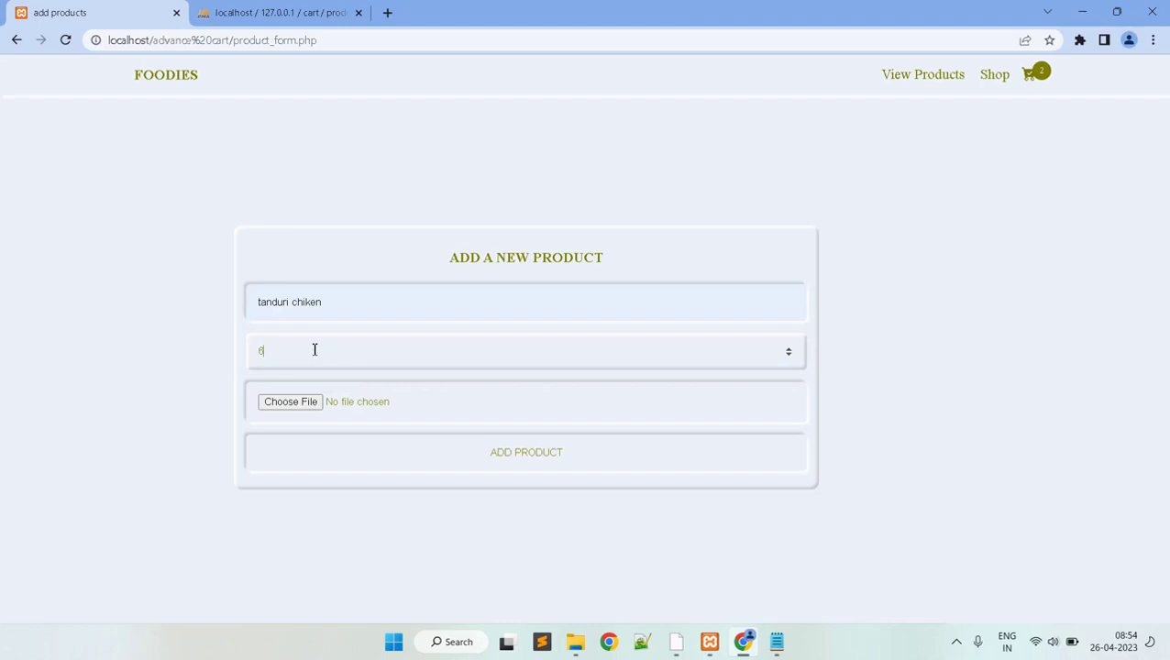
pyautogui.write('00')
# - Choose food-35.png as the new product's picture, add the product, and check its entry in the product list
pyautogui.click(305, 403)
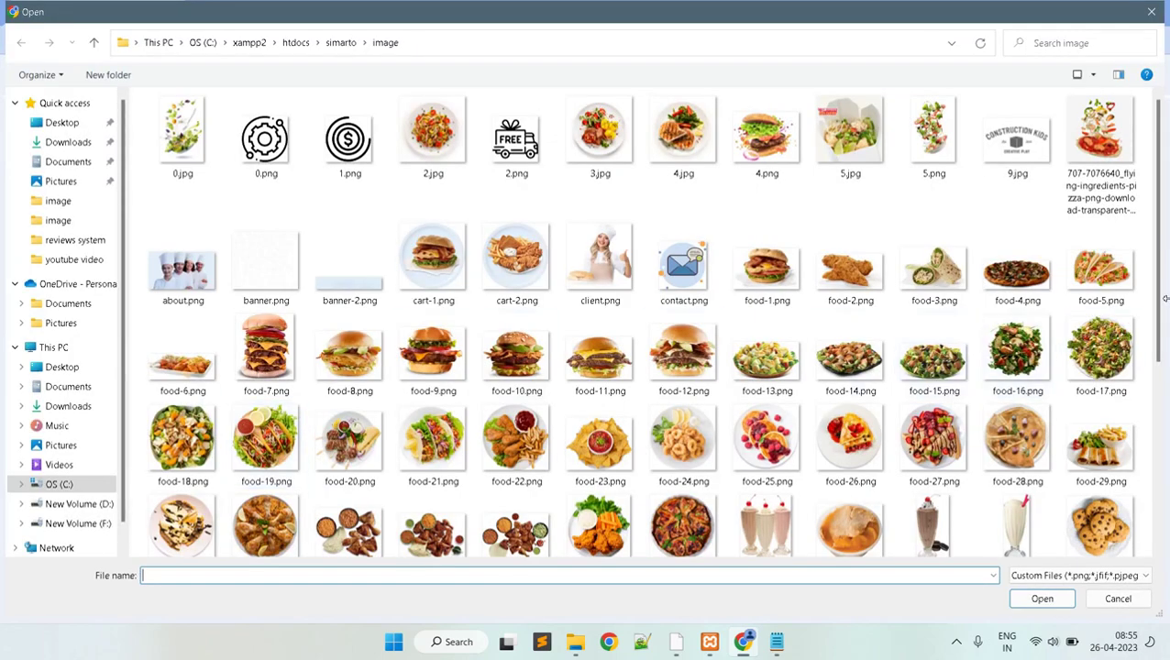
pyautogui.click(699, 523)
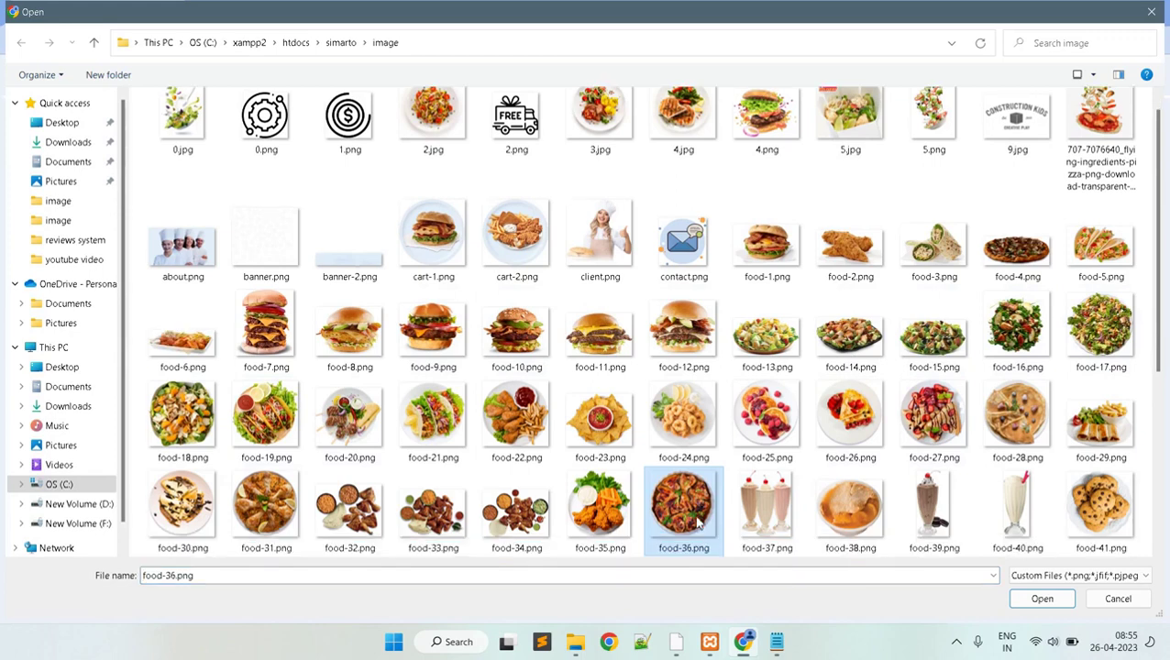
pyautogui.click(609, 521)
pyautogui.click(1042, 597)
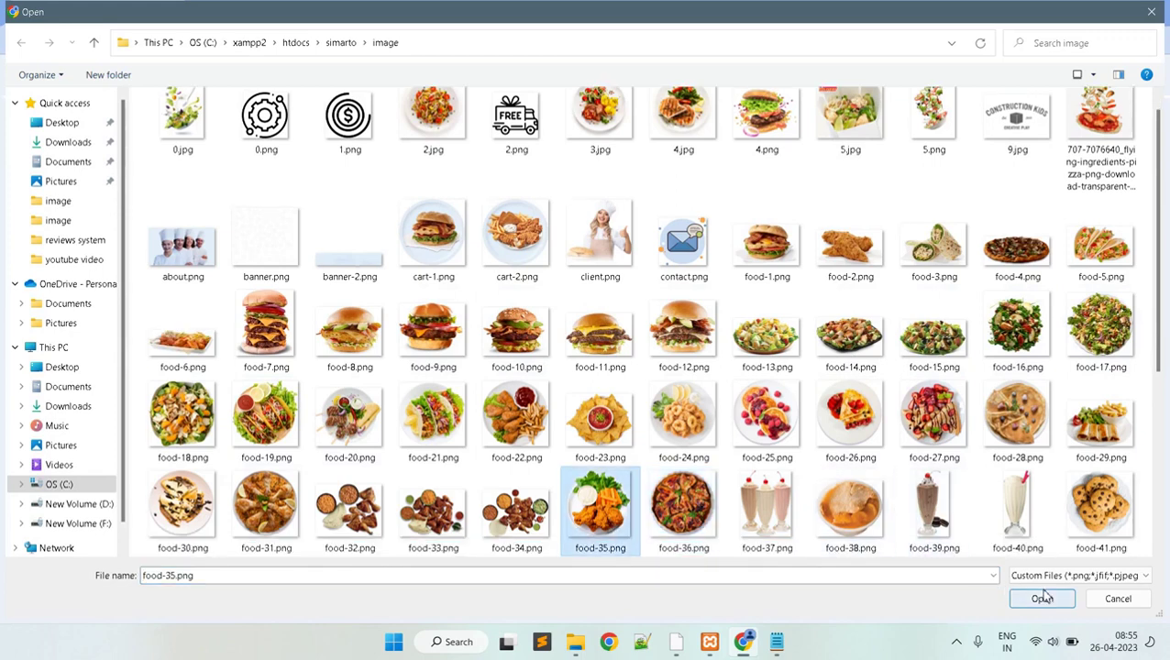
pyautogui.click(535, 464)
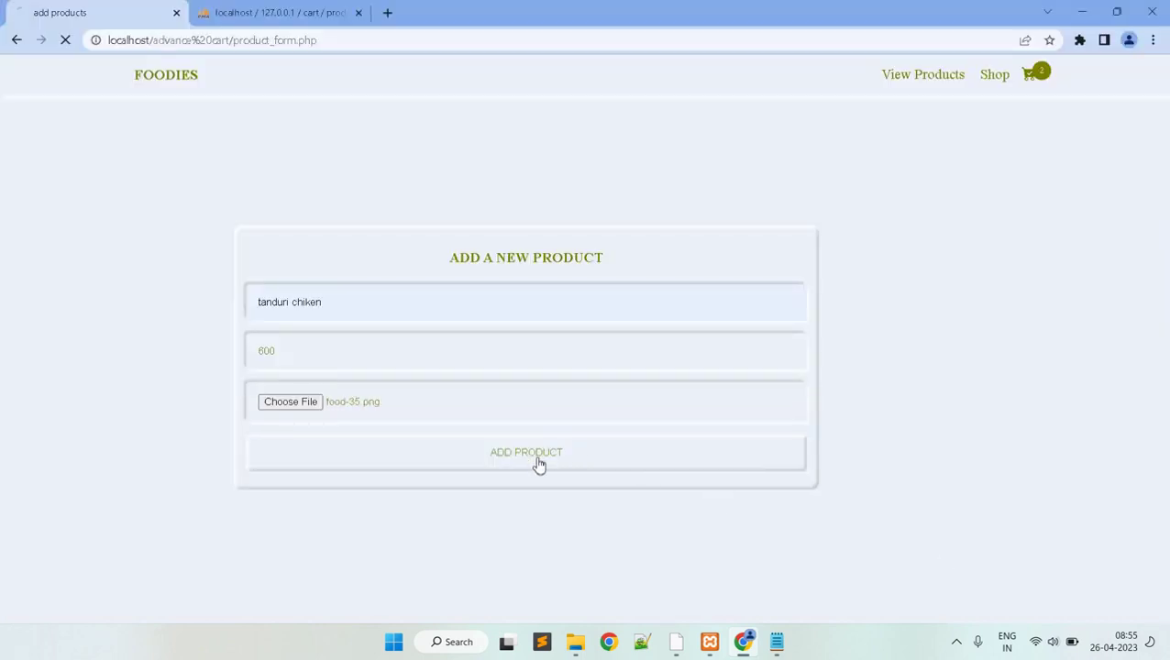
pyautogui.moveTo(1169, 161); pyautogui.dragTo(1169, 416)
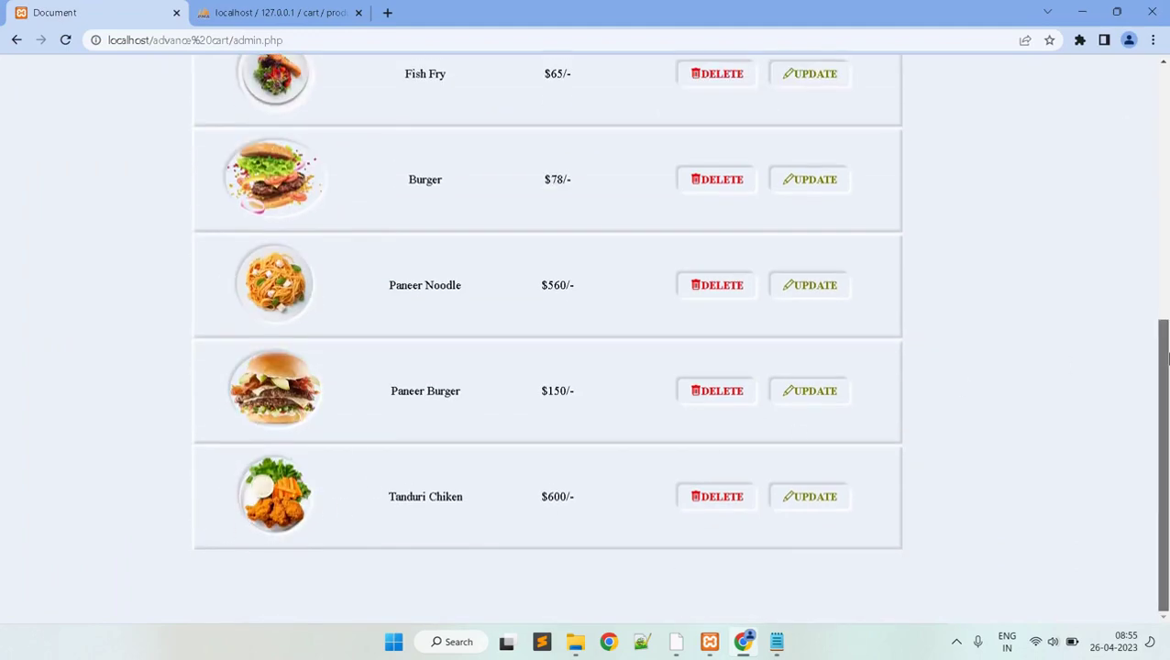
pyautogui.moveTo(1163, 463); pyautogui.dragTo(1163, 206)
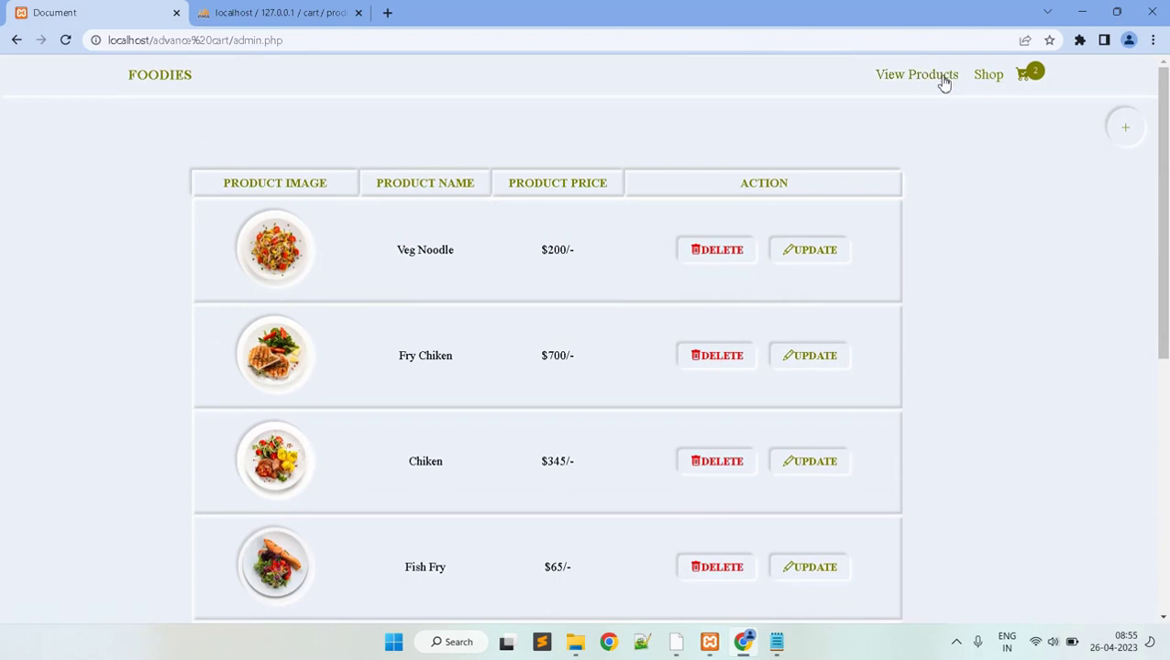
# - Open the shop page, add Tanduri Chiken to the cart, and dismiss the notification
pyautogui.click(981, 85)
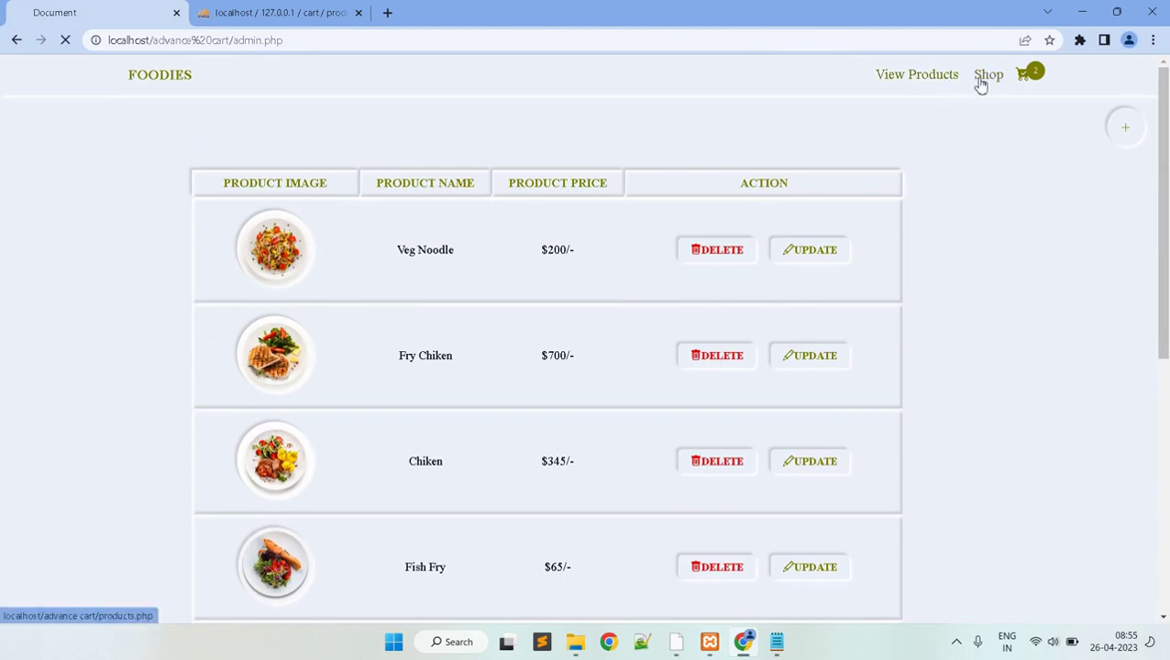
pyautogui.scroll(-1, 831, 173)
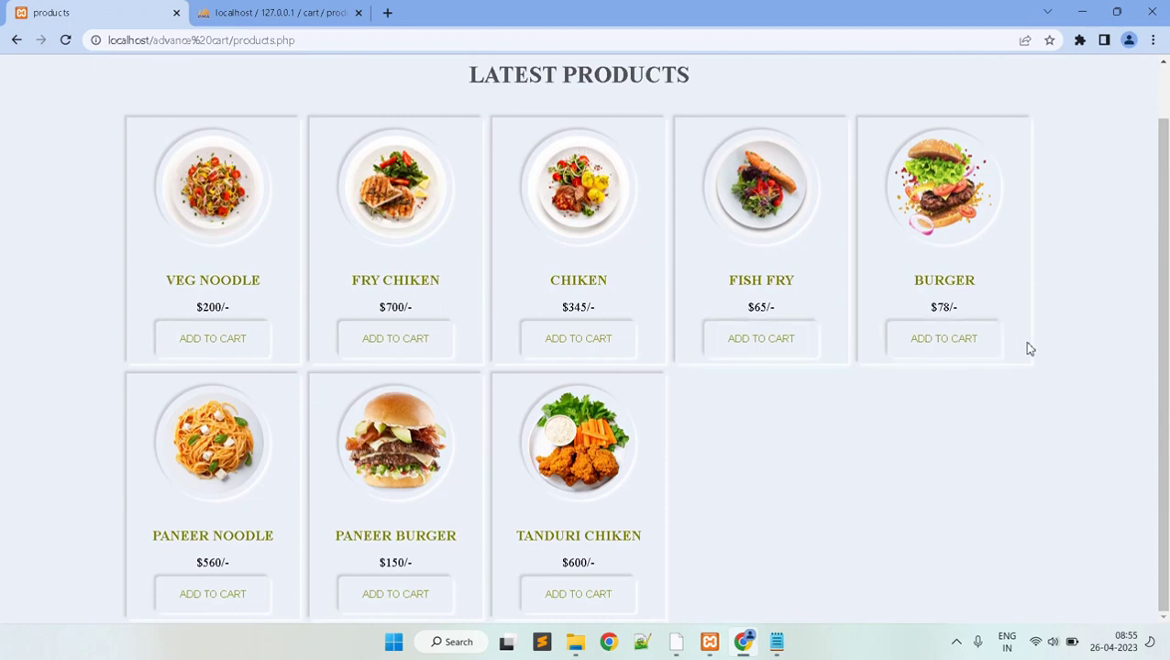
pyautogui.moveTo(1168, 367); pyautogui.dragTo(1165, 334)
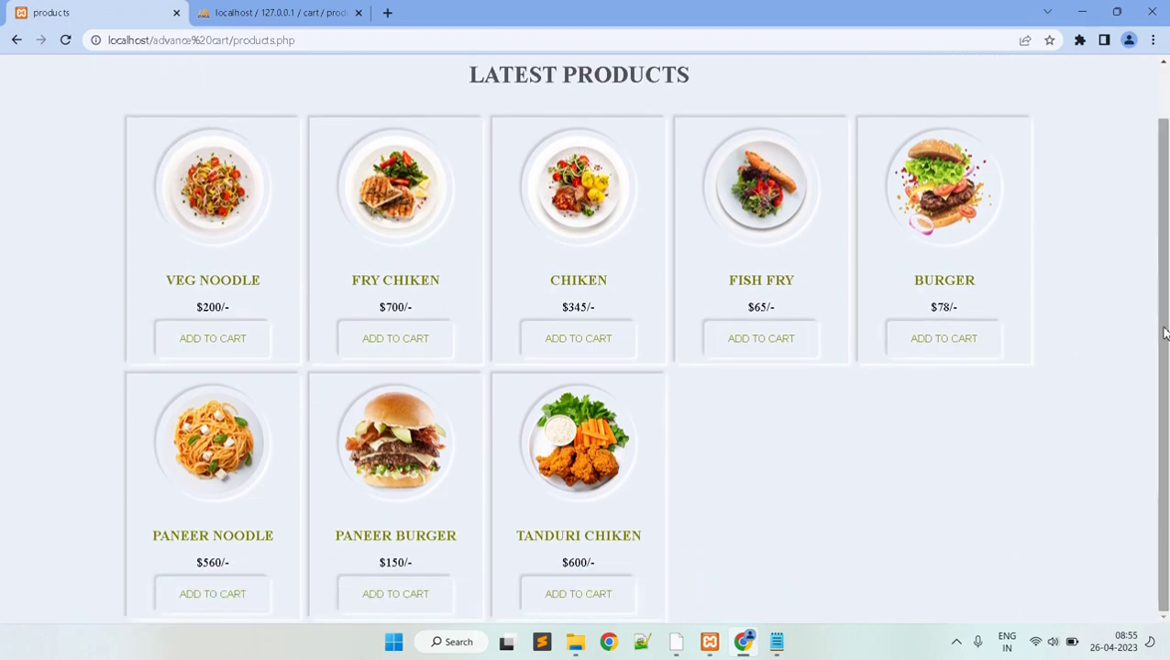
pyautogui.click(607, 598)
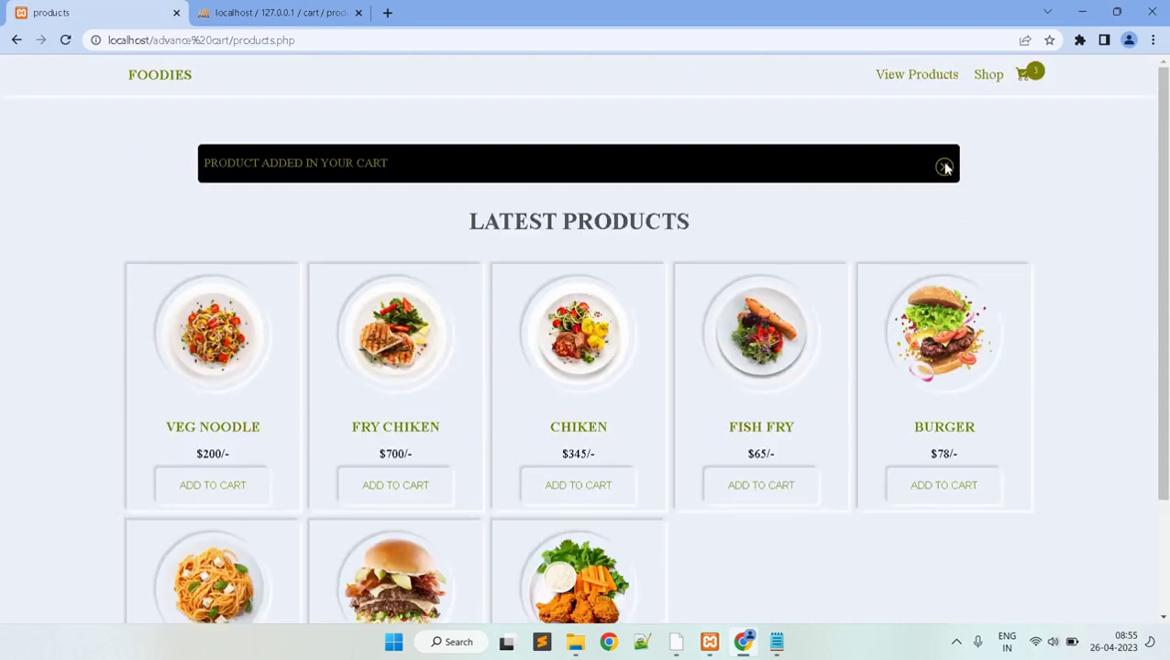
pyautogui.click(944, 167)
# - Add Paneer Noodle to the cart and dismiss the notification
pyautogui.scroll(-1, 1163, 367)
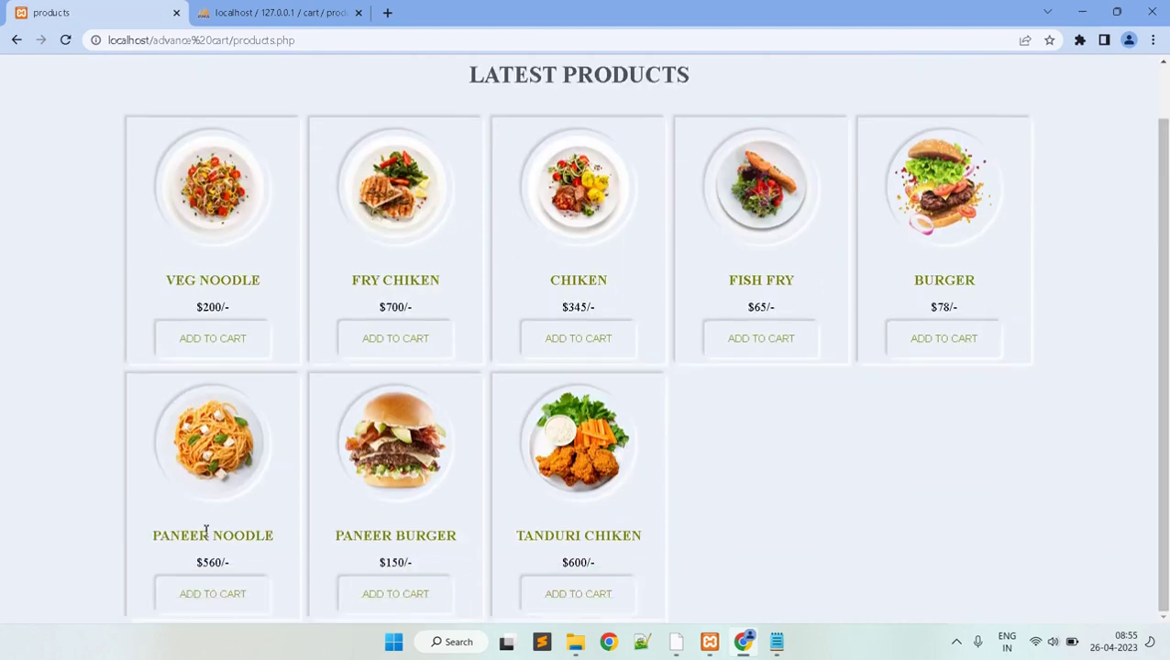
pyautogui.click(213, 597)
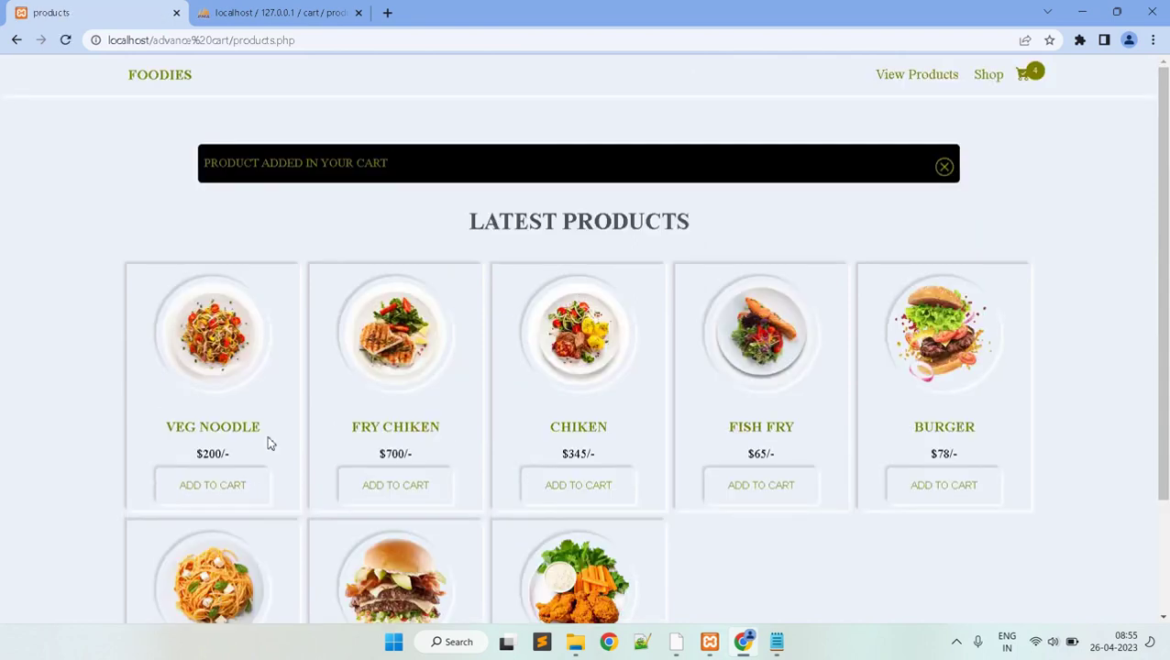
pyautogui.click(943, 167)
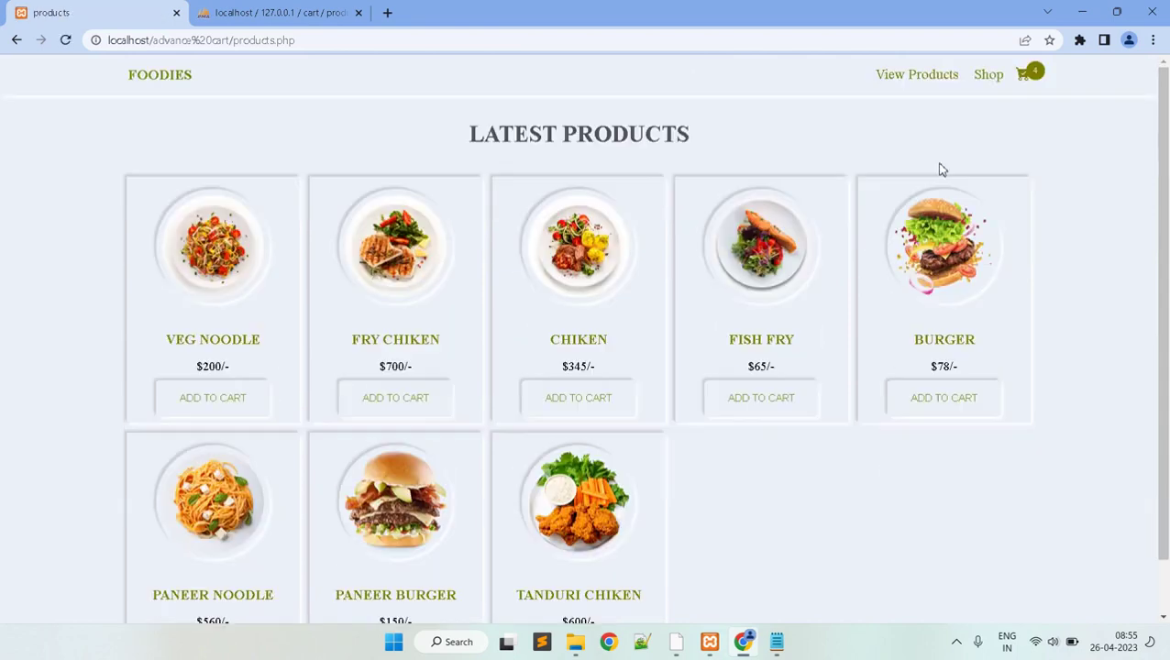
# - Open the shopping cart and update the fish fry quantity to 1
pyautogui.click(1034, 75)
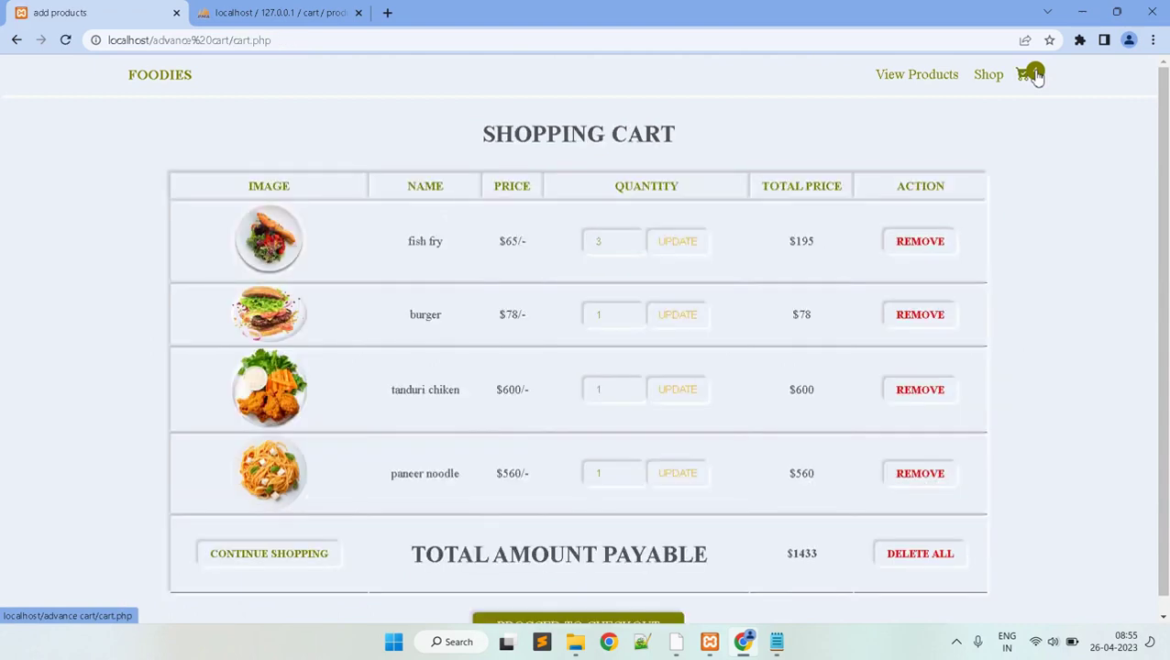
pyautogui.scroll(-1, 1163, 147)
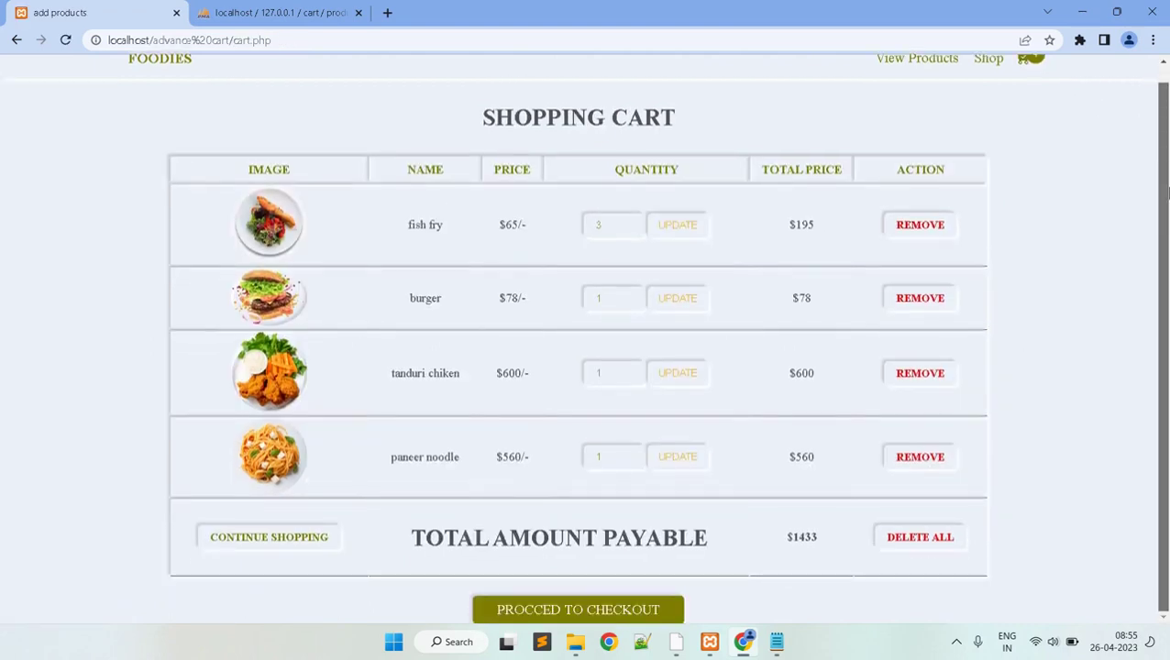
pyautogui.click(626, 230)
pyautogui.click(679, 229)
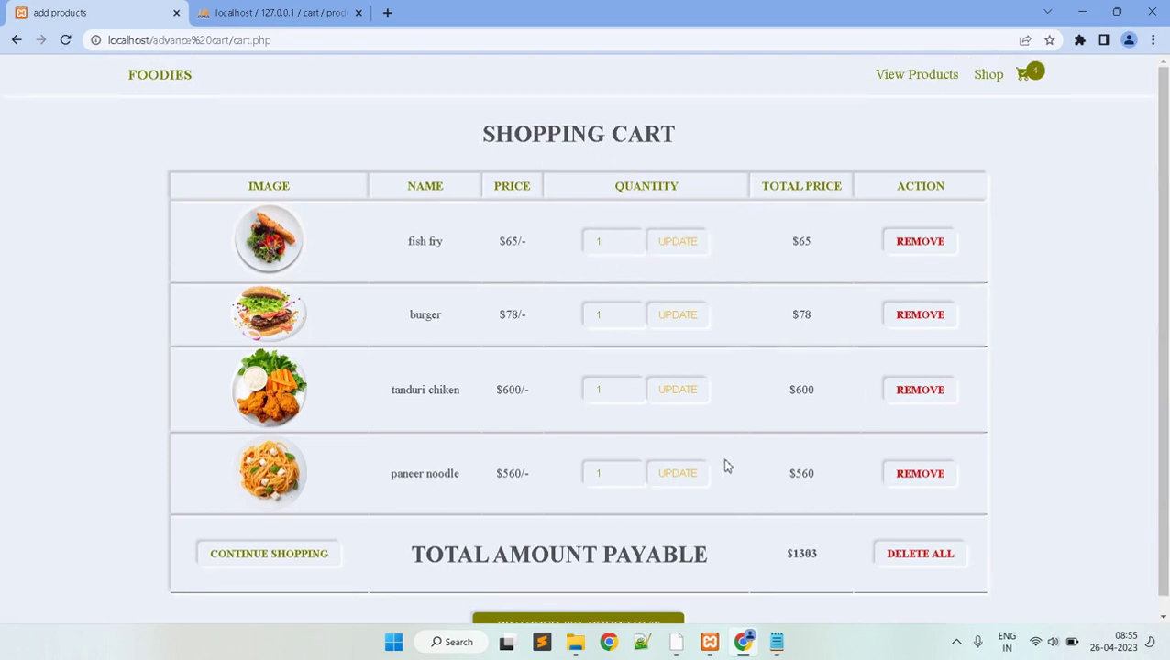
# - Remove paneer noodle from the cart, then delete all remaining cart items, accepting both confirmations
pyautogui.click(912, 477)
pyautogui.click(661, 127)
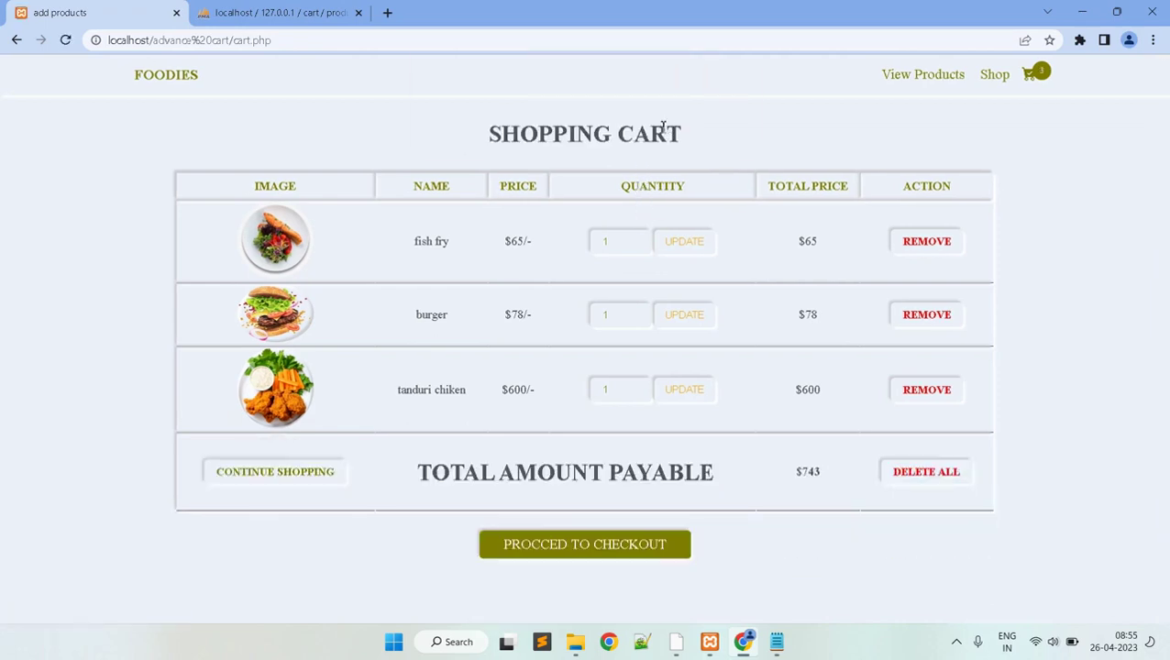
pyautogui.click(908, 481)
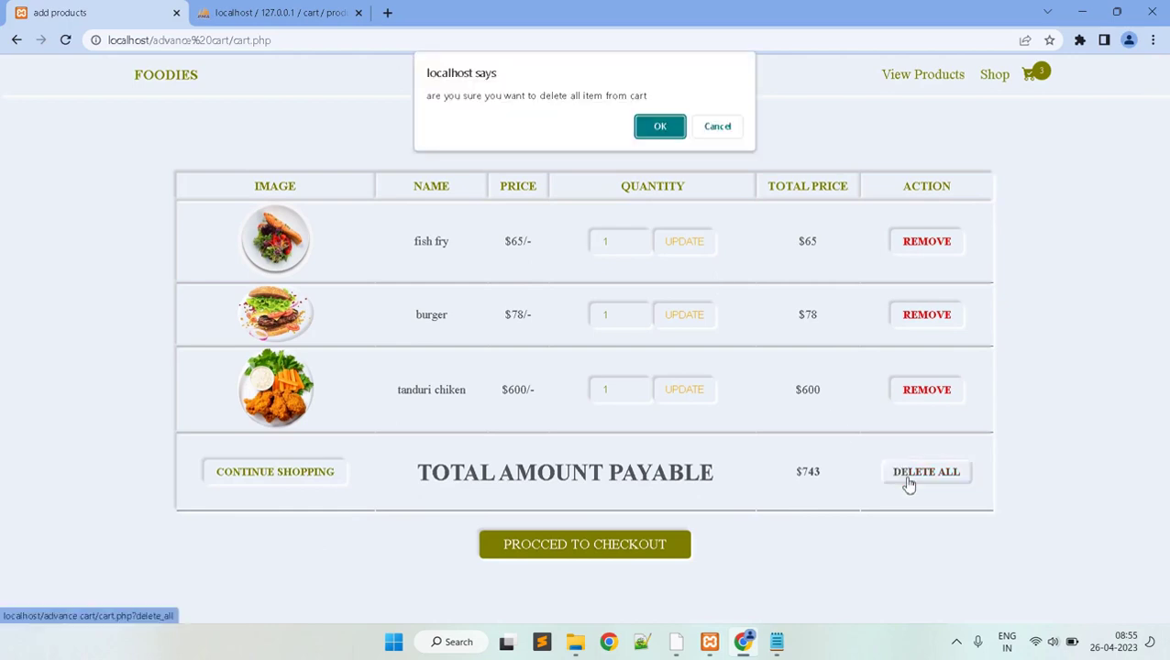
pyautogui.click(658, 126)
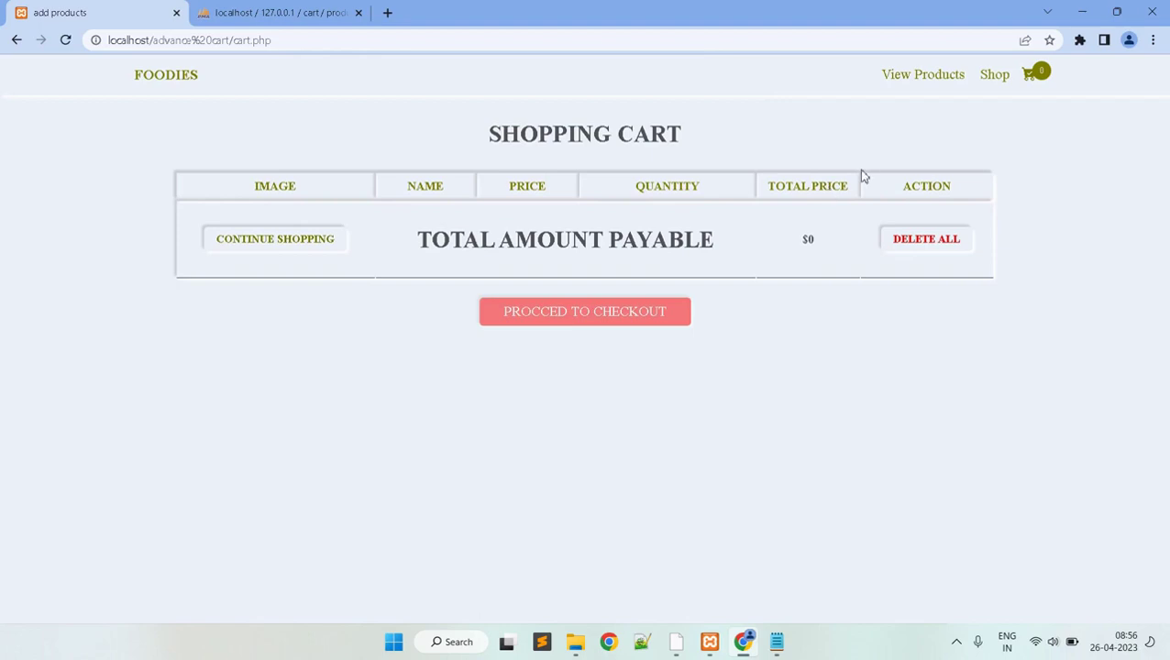
# - Return to the shop page, add Tanduri Chiken to the emptied cart, and dismiss the notification
pyautogui.click(989, 79)
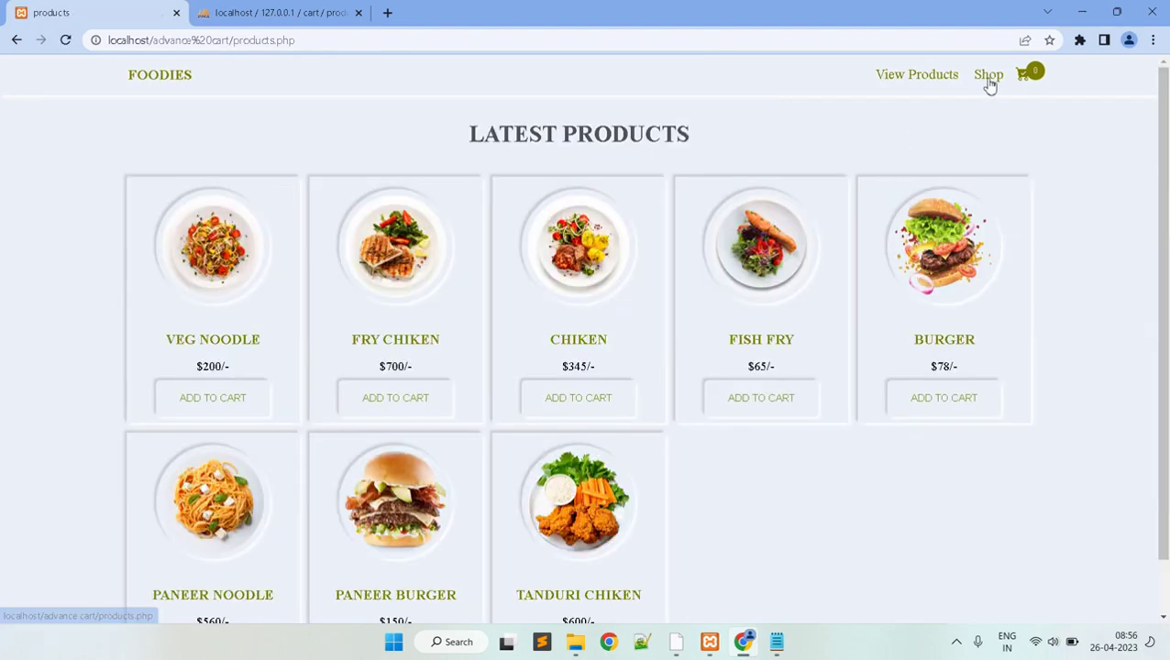
pyautogui.scroll(-1, 886, 416)
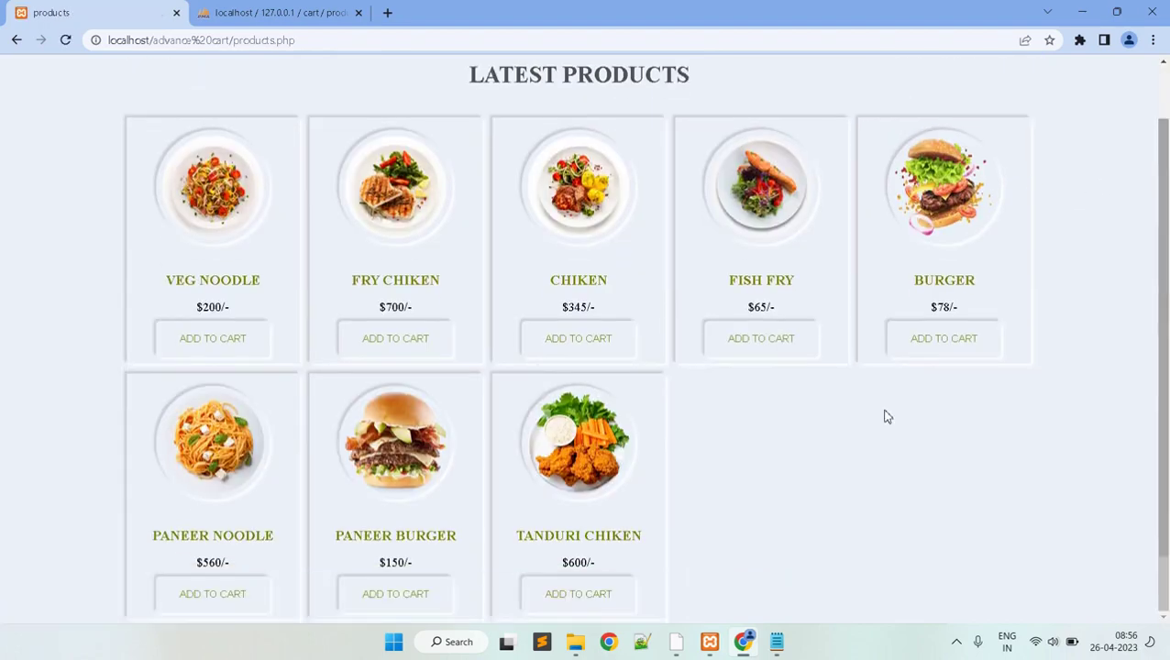
pyautogui.click(587, 588)
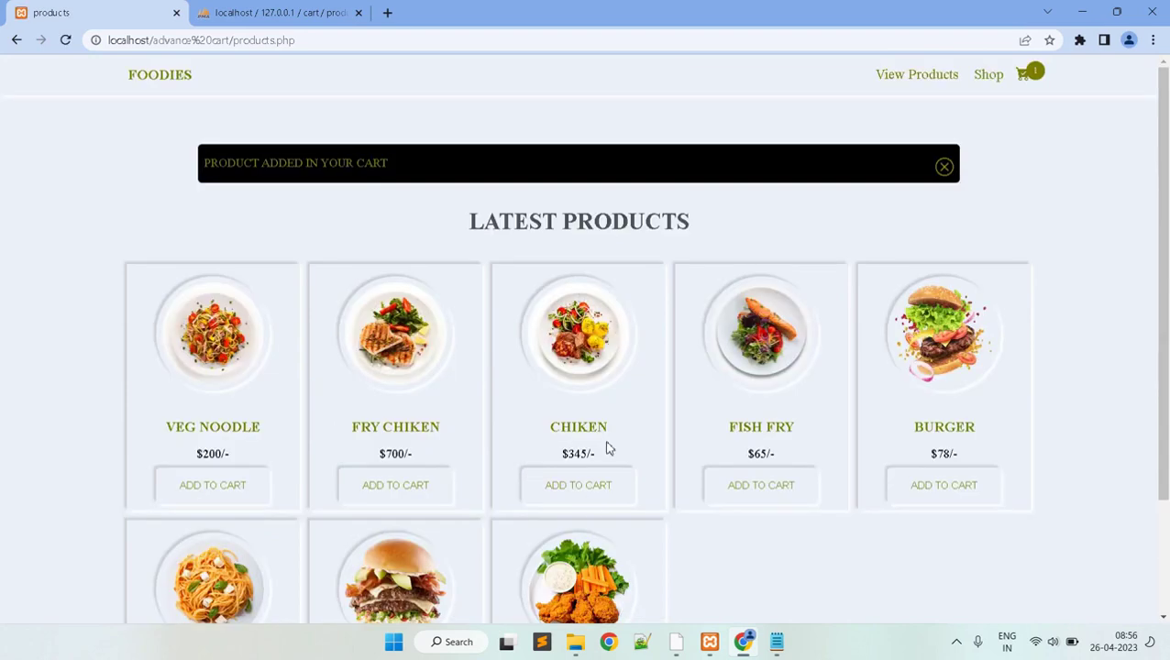
pyautogui.click(943, 169)
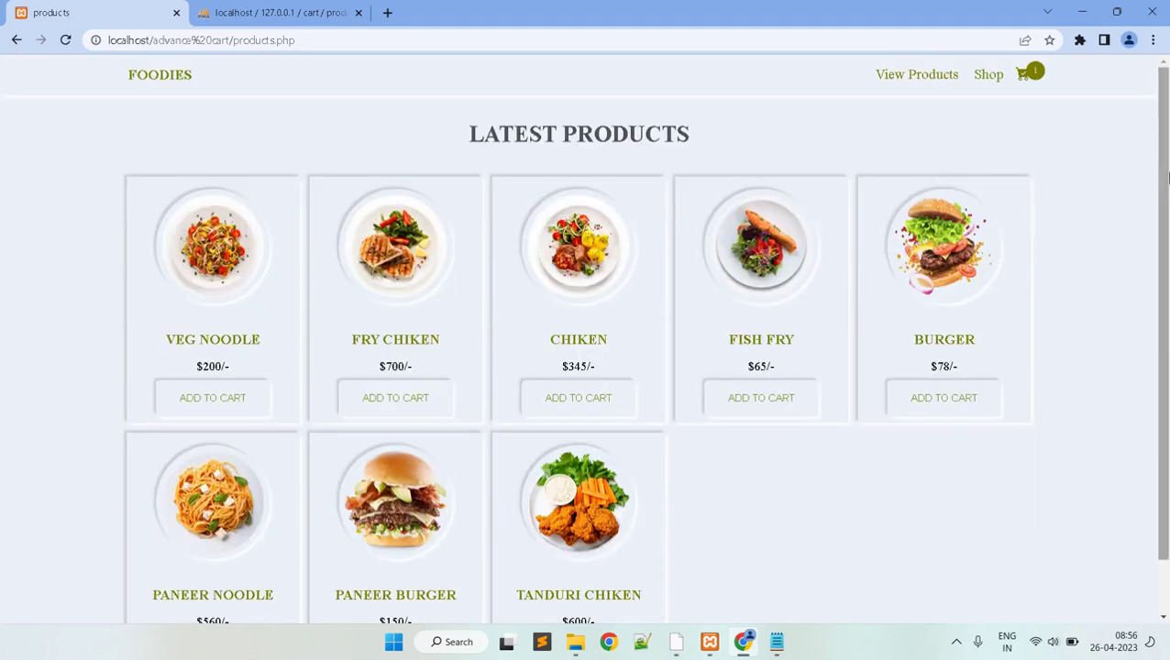
# - Add Burger to the cart and dismiss the notification
pyautogui.scroll(-1, 970, 367)
pyautogui.click(948, 346)
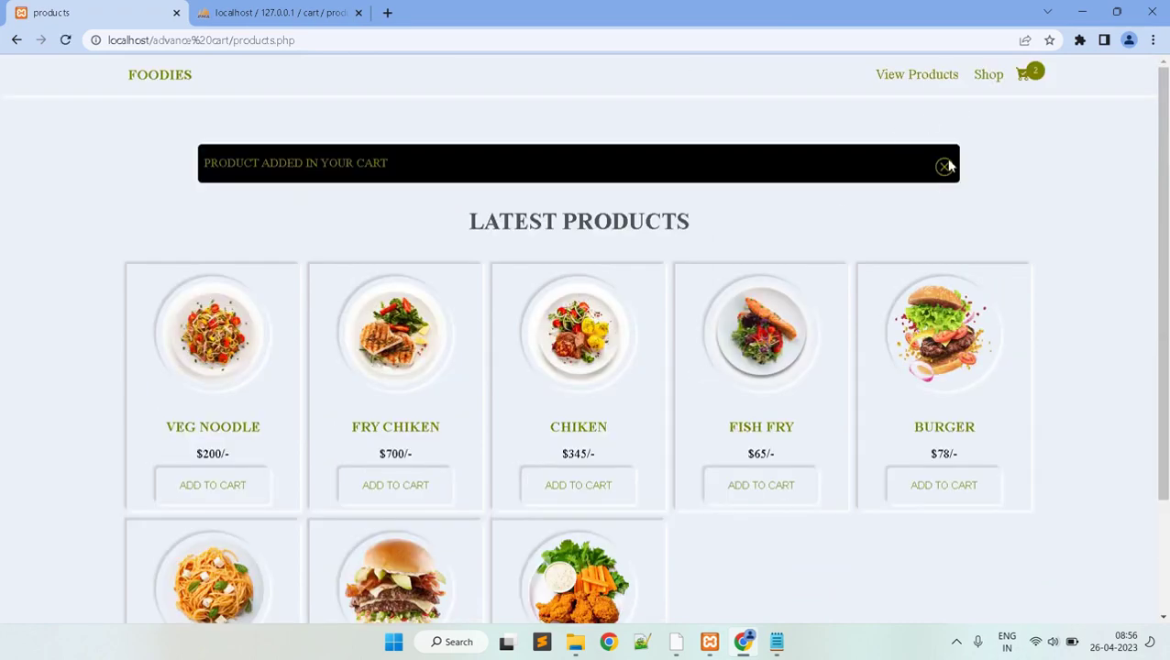
pyautogui.click(942, 170)
# - Update the tanduri chiken quantity to 2 in the shopping cart and proceed to checkout
pyautogui.click(1020, 84)
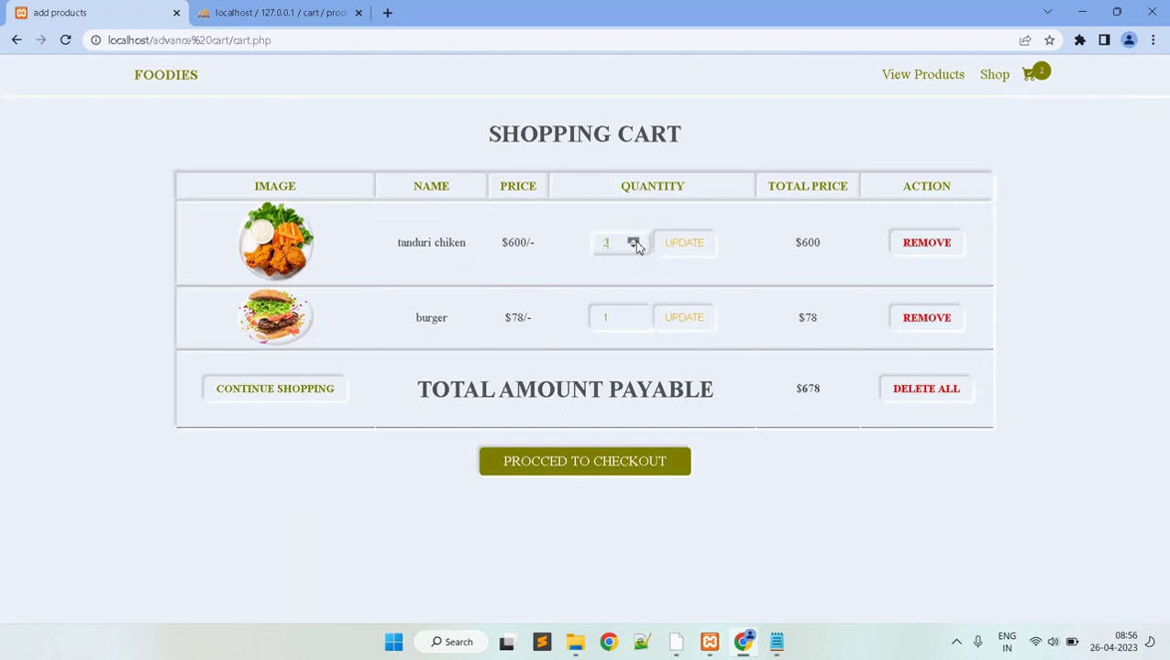
pyautogui.click(687, 253)
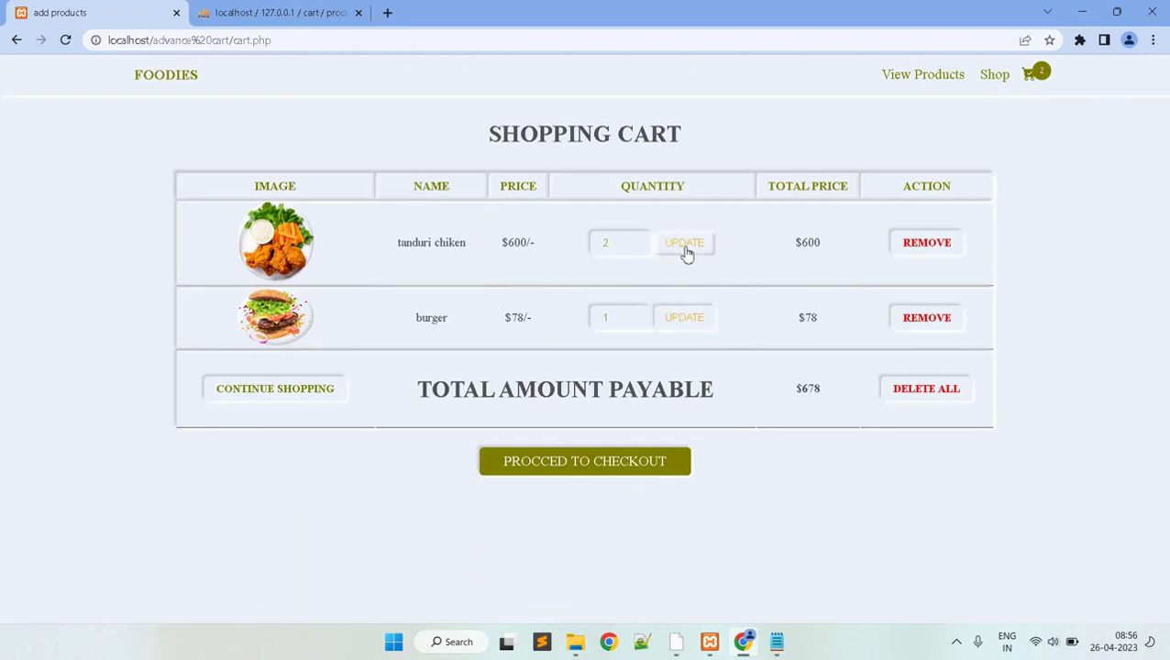
pyautogui.click(590, 466)
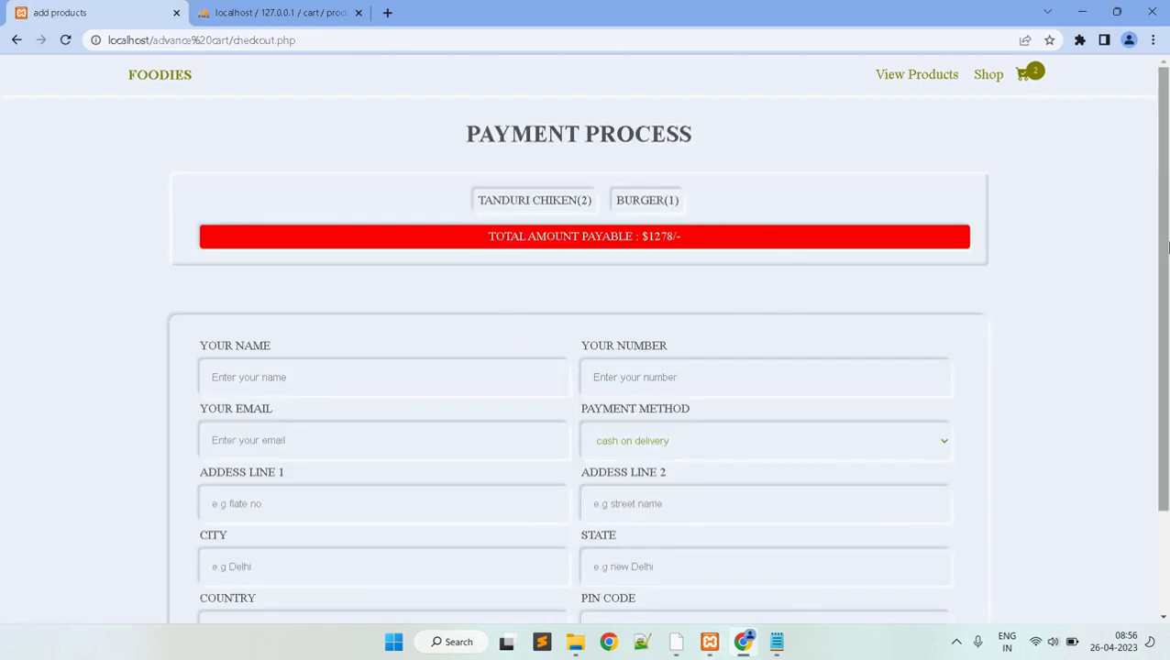
# - Fill in the customer's name and e-mail on the payment form using the saved suggestions
pyautogui.scroll(-2, 1157, 370)
pyautogui.click(436, 242)
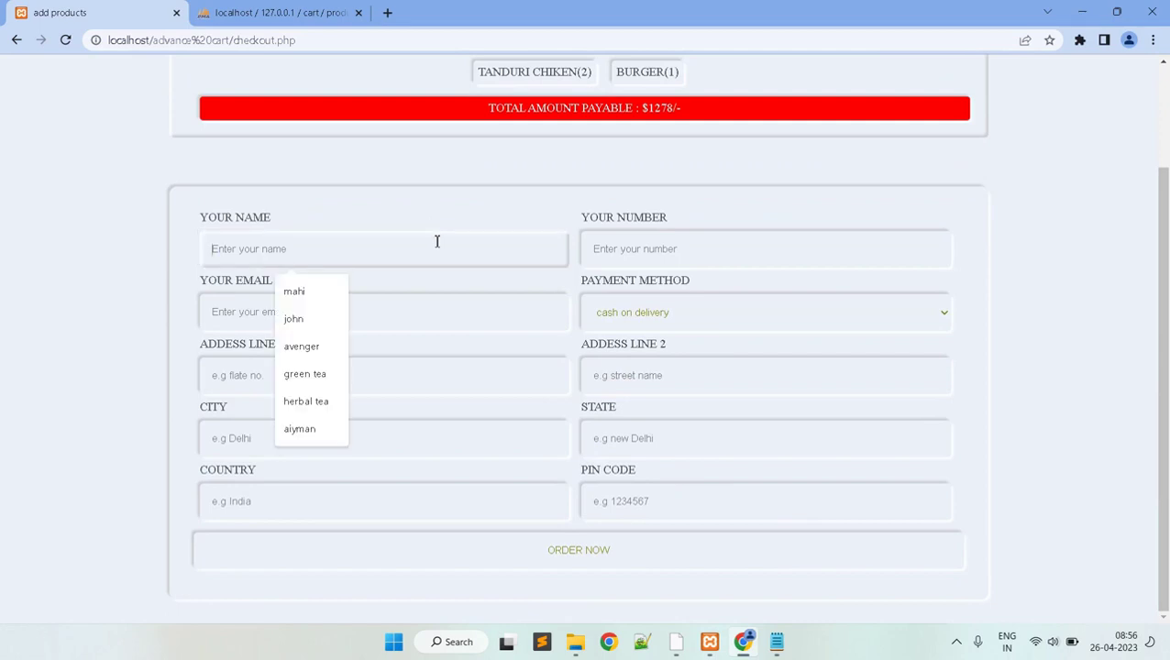
pyautogui.click(301, 299)
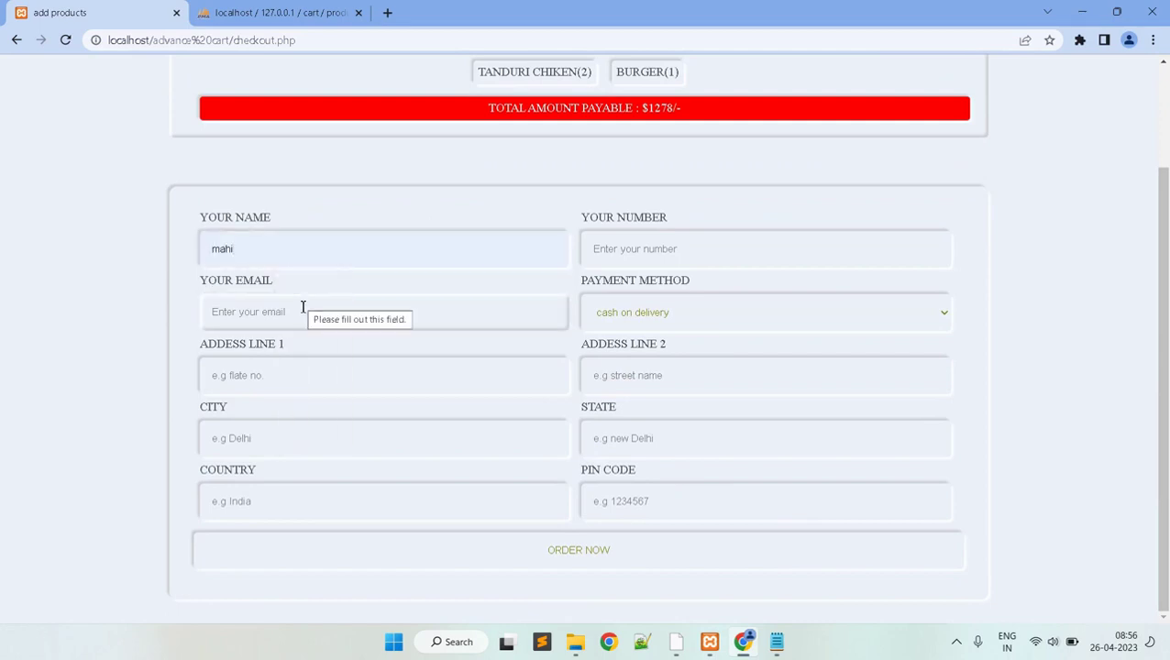
pyautogui.click(303, 308)
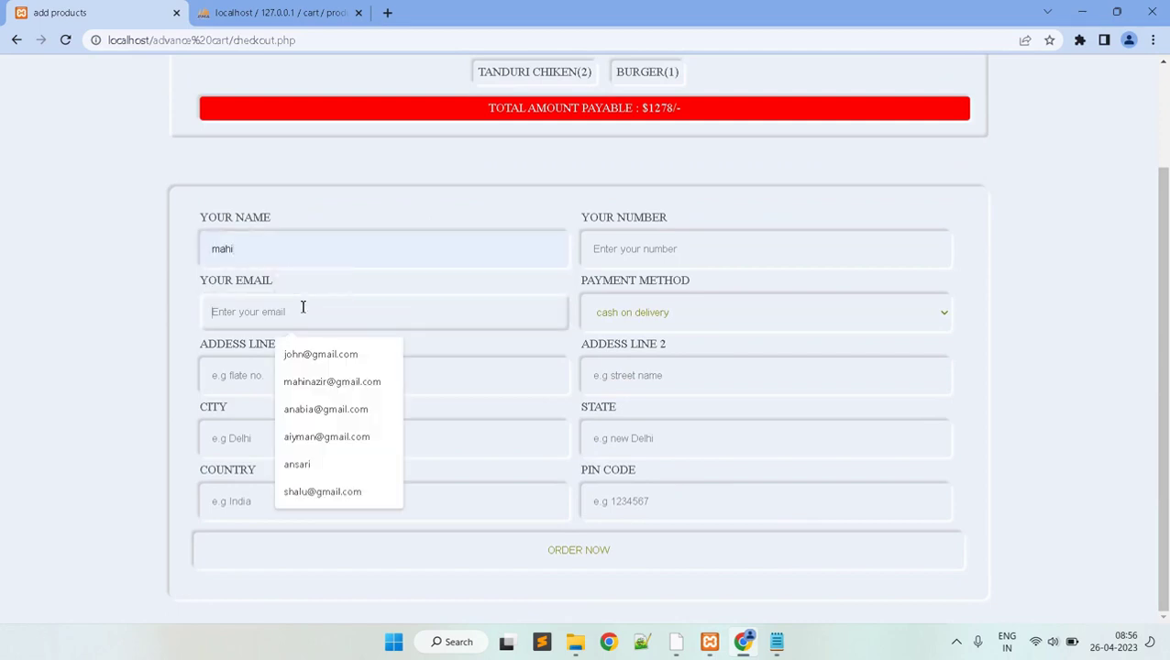
pyautogui.click(321, 360)
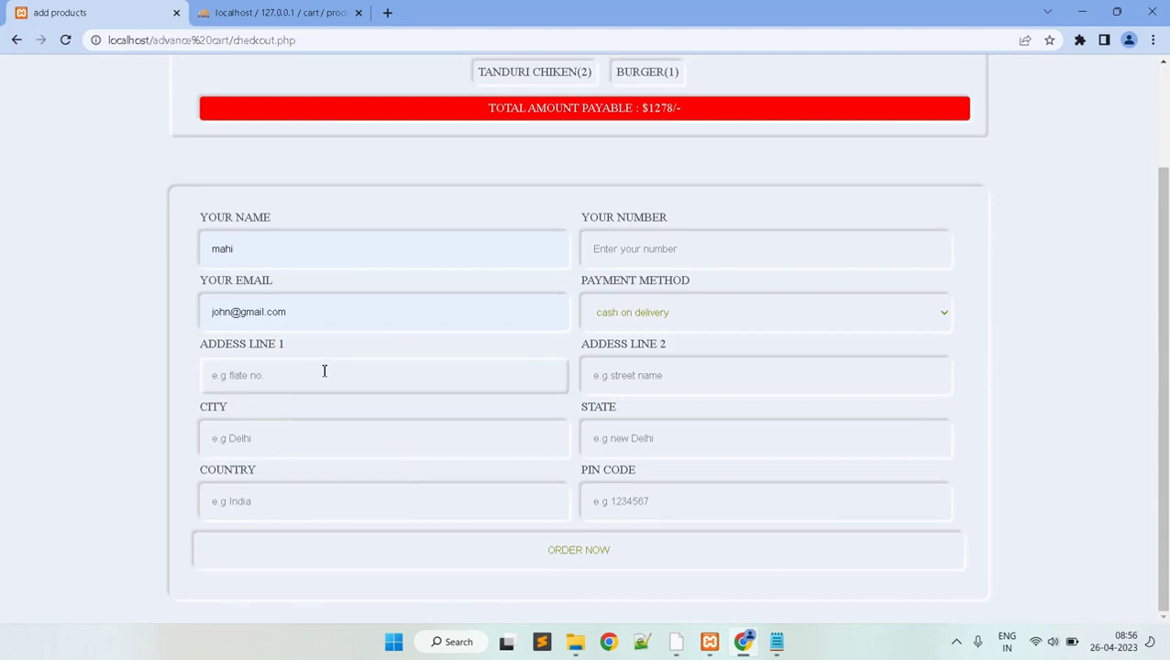
# - Enter the customer's first address line on the payment form and activate the city field
pyautogui.click(324, 371)
pyautogui.write('545A')
pyautogui.click(288, 440)
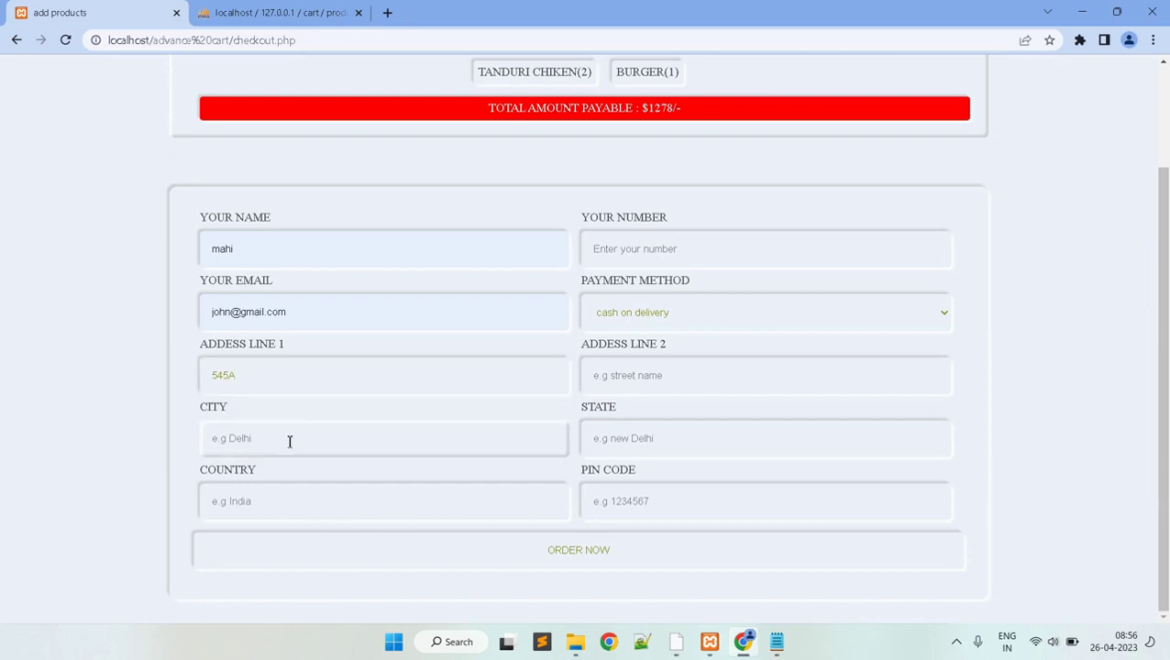